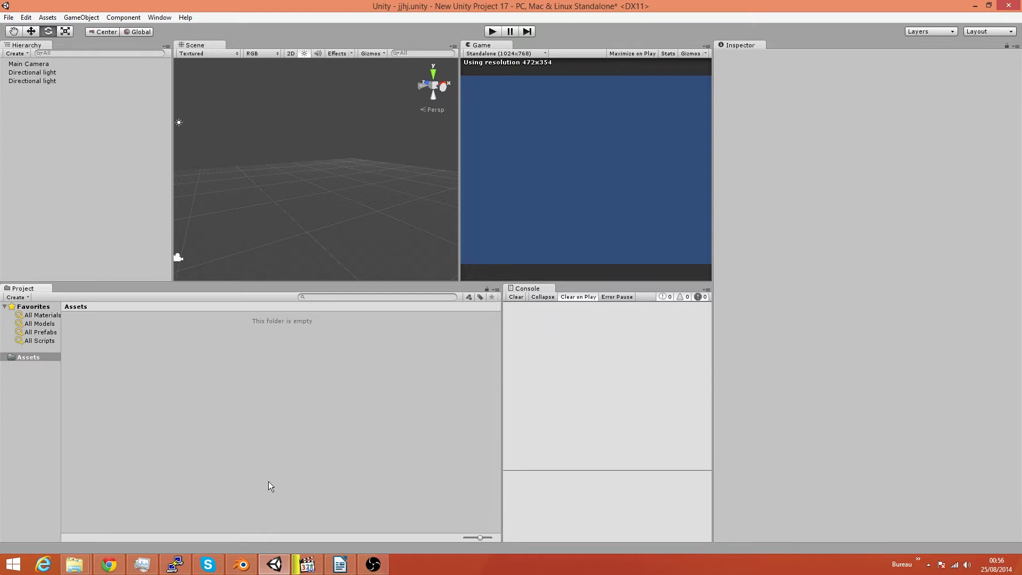
Switch to Blender and try the rotate and scale manipulators on the cube, returning to the translate manipulator.
left_click(241, 564)
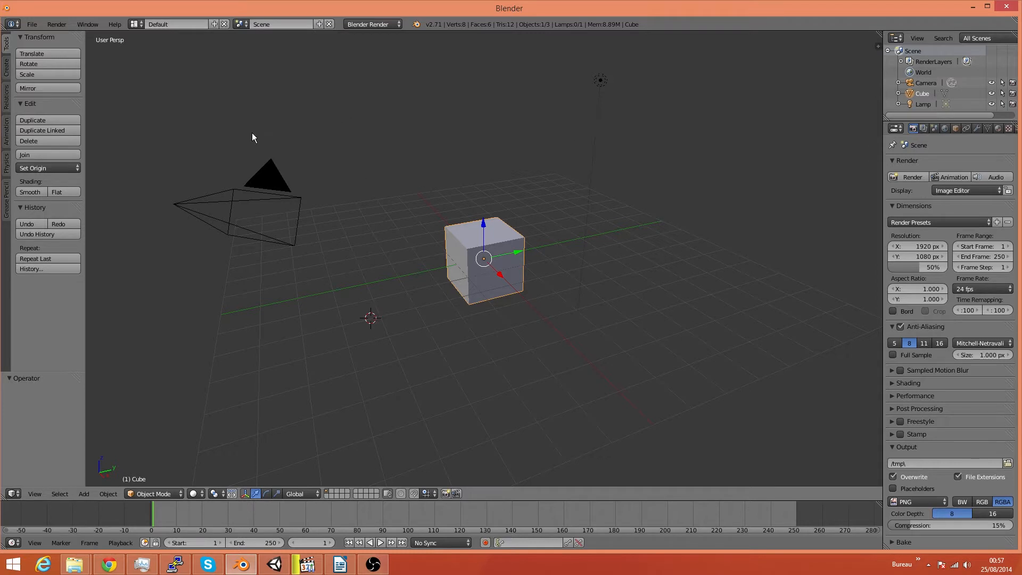
left_click(266, 494)
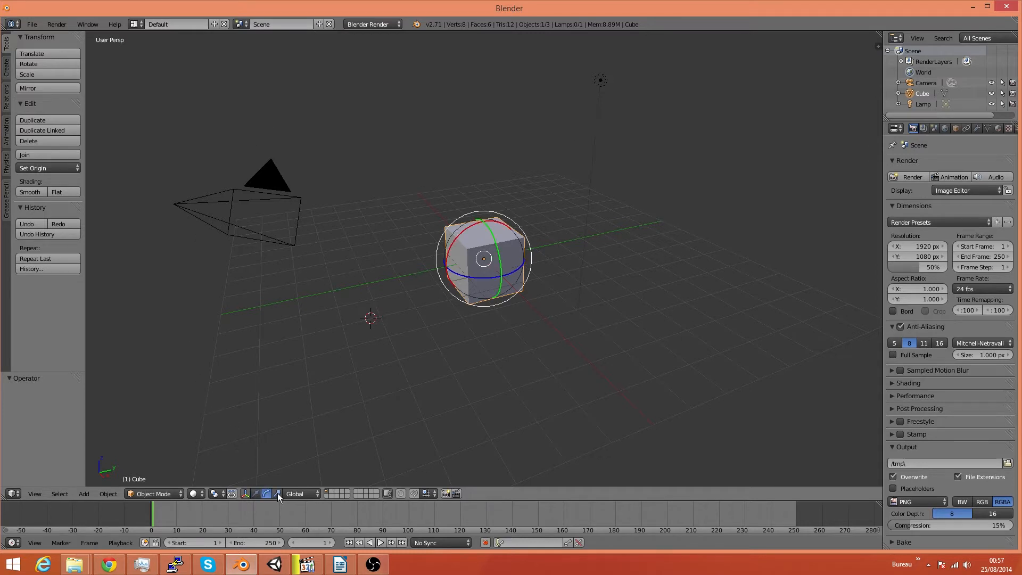
left_click(276, 493)
left_click(267, 494)
left_click(276, 494)
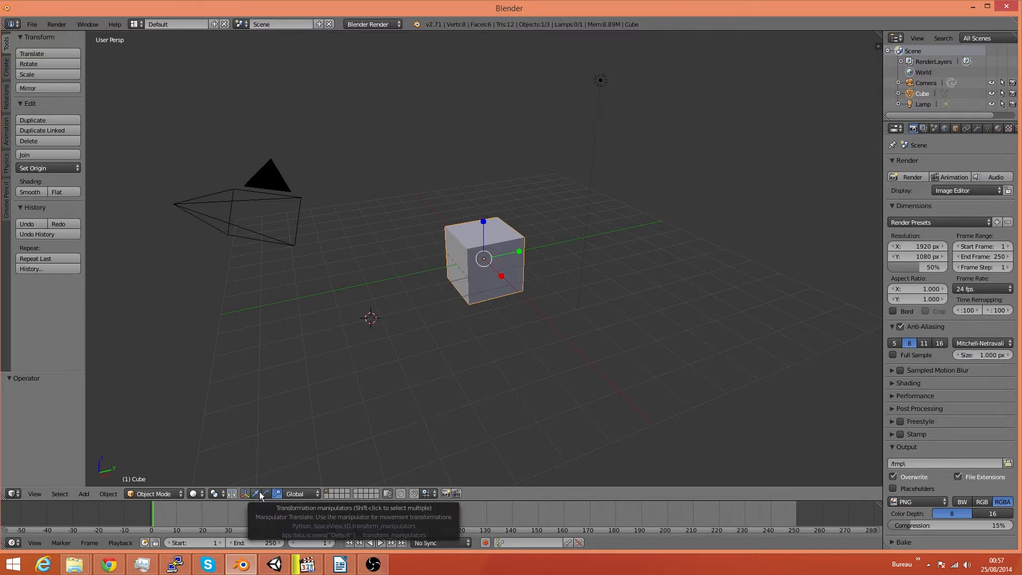
left_click(258, 493)
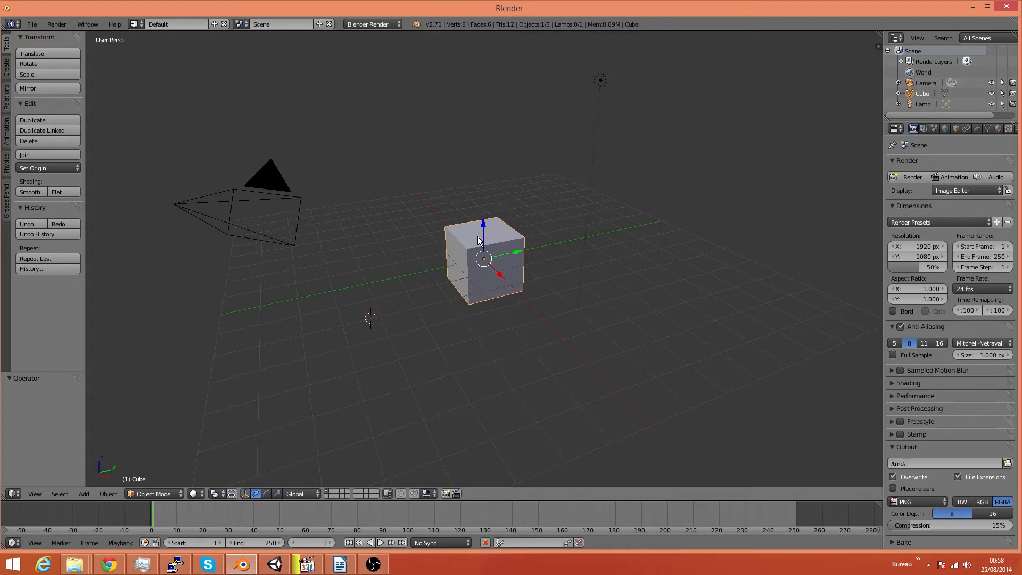
Raise the default cube about 2.7 units along Z and place the 3D cursor beside and below it.
left_click_drag(483, 227, 483, 178)
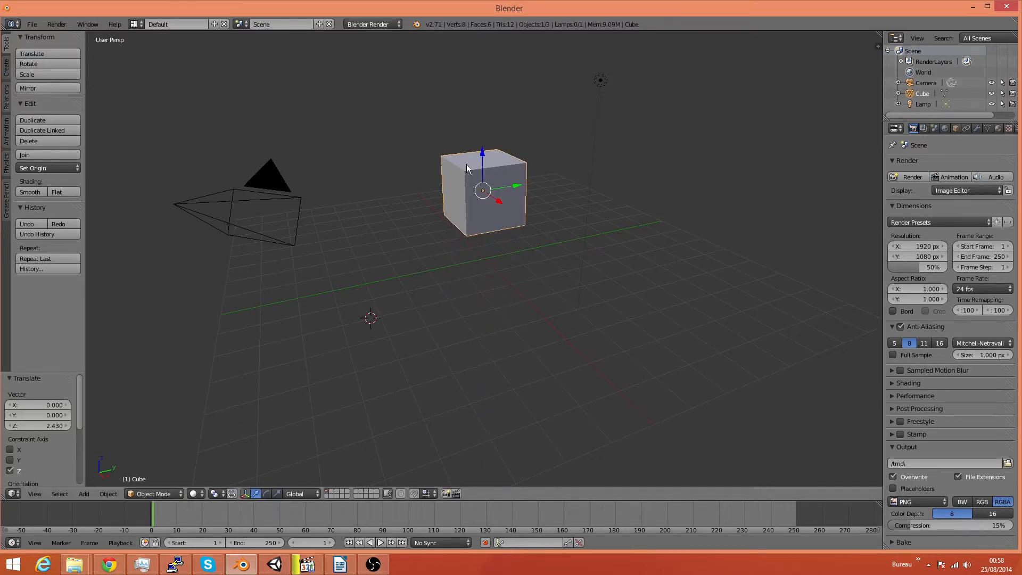
left_click(405, 186)
left_click(381, 240)
left_click_drag(482, 155, 483, 146)
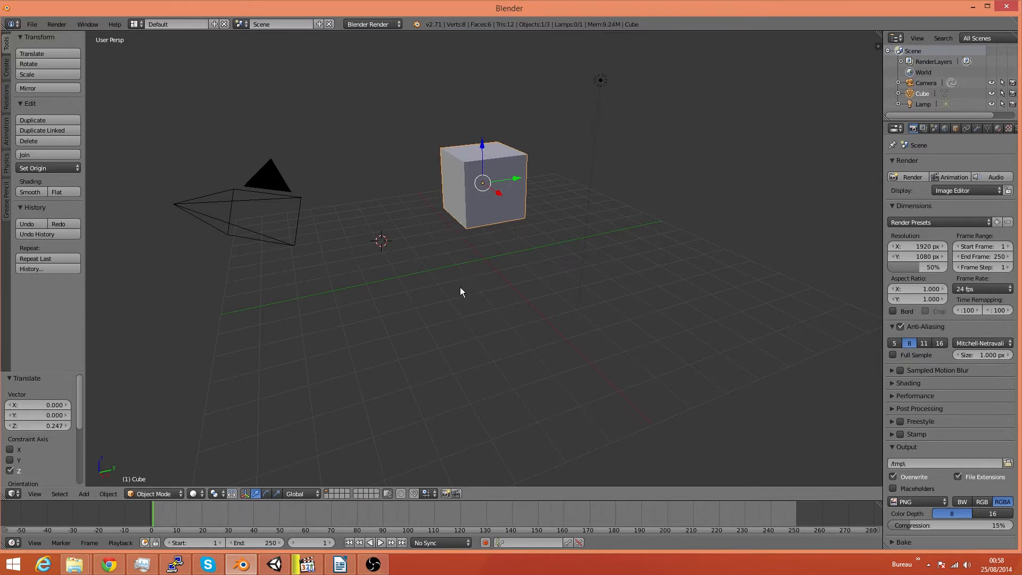
Add a second cube at the 3D cursor and move it along the ground plane until it sits beneath the raised cube.
middle_click_drag(460, 292, 419, 297)
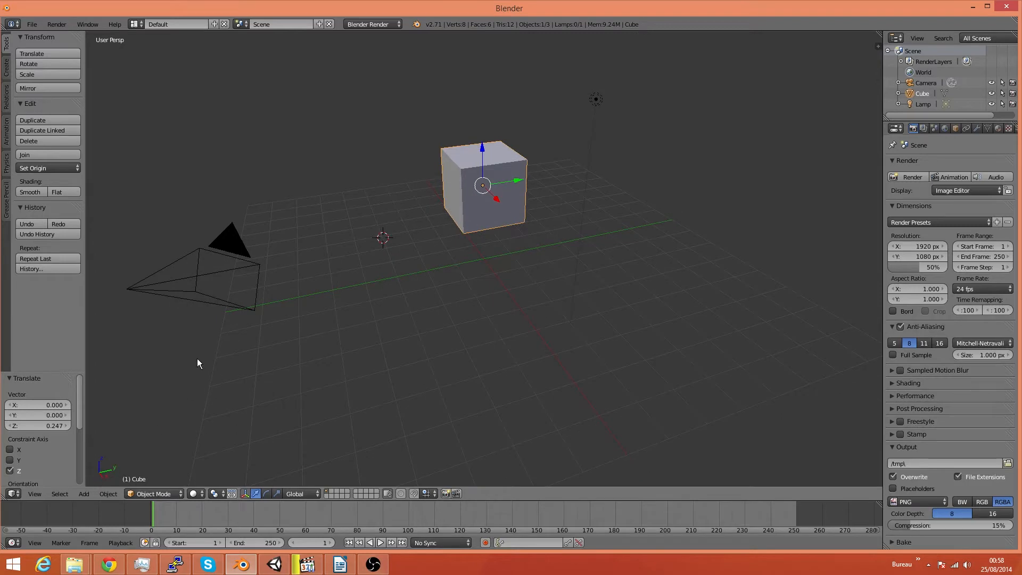
left_click(84, 496)
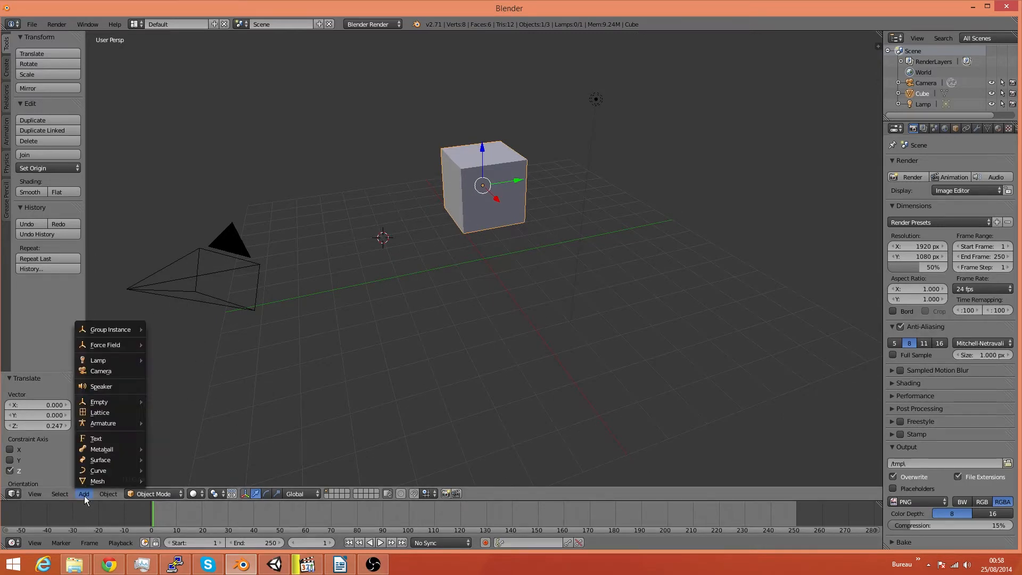
mouse_move(95, 480)
left_click(195, 392)
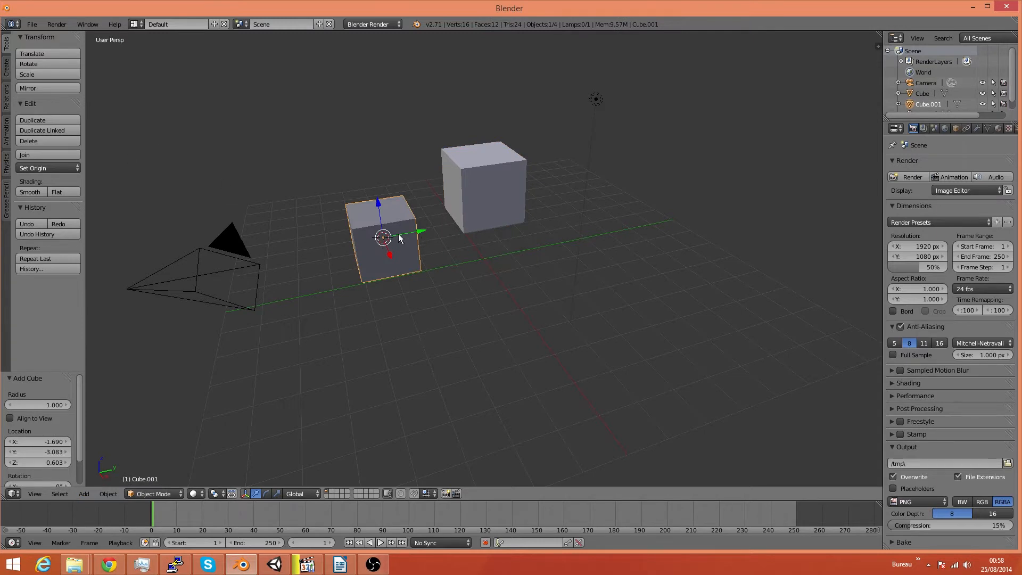
left_click_drag(418, 238, 508, 237)
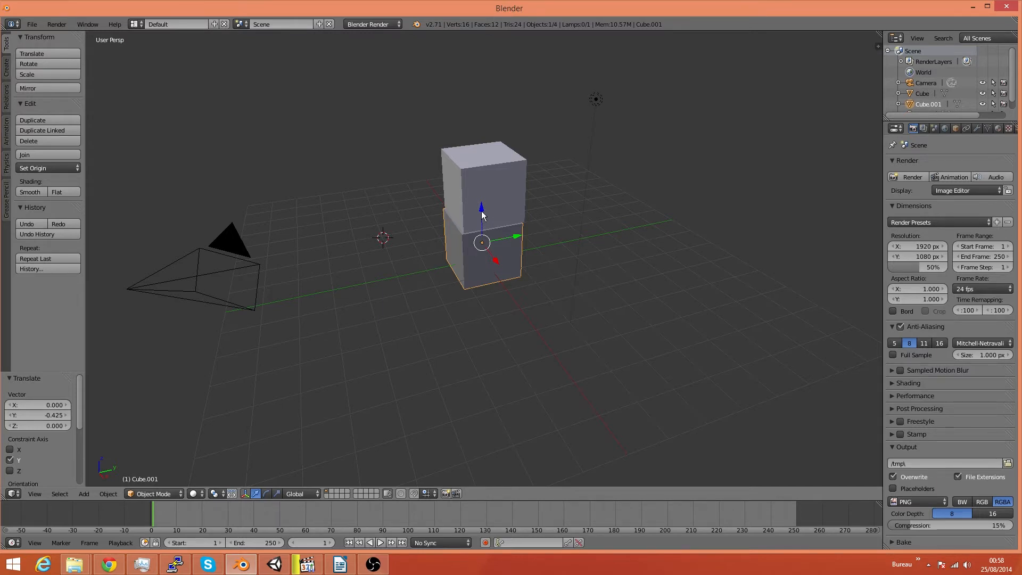
left_click_drag(482, 214, 484, 213, "shift")
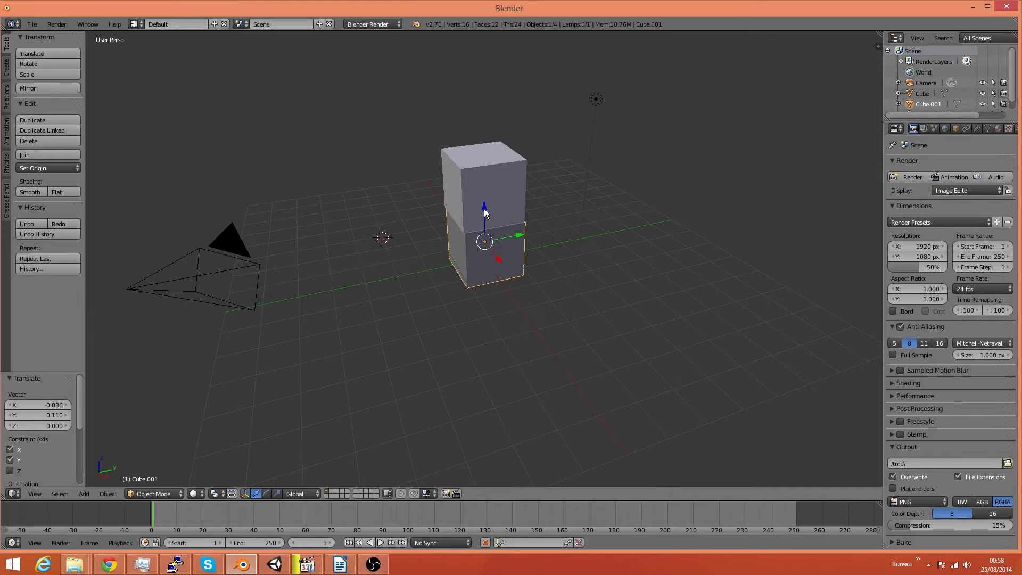
Scale the lower cube to about 0.3 in X and Y as a narrow trunk, and return to the translate manipulator.
left_click(276, 494)
left_click_drag(484, 214, 489, 238, "shift")
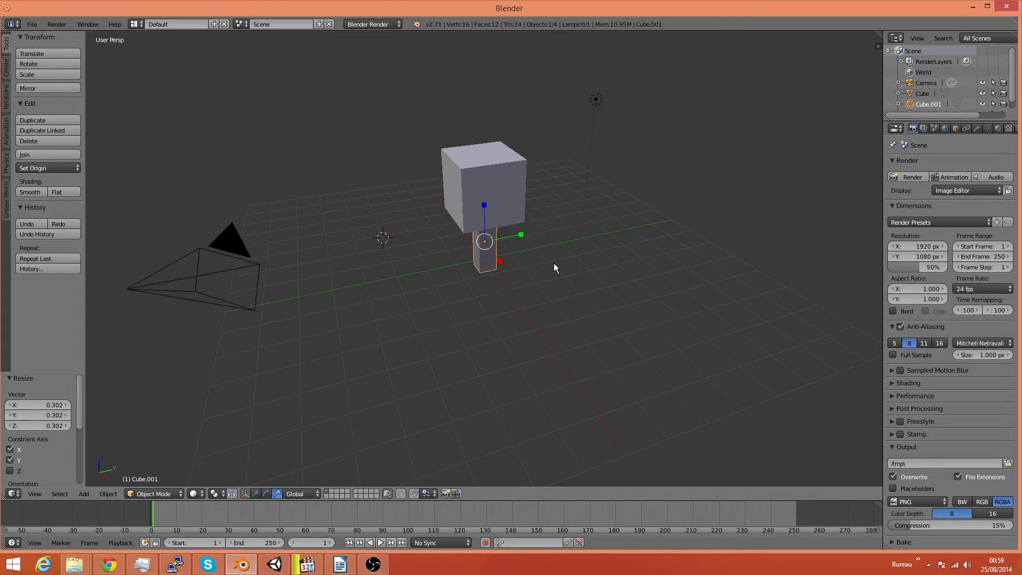
middle_click_drag(486, 278, 429, 291)
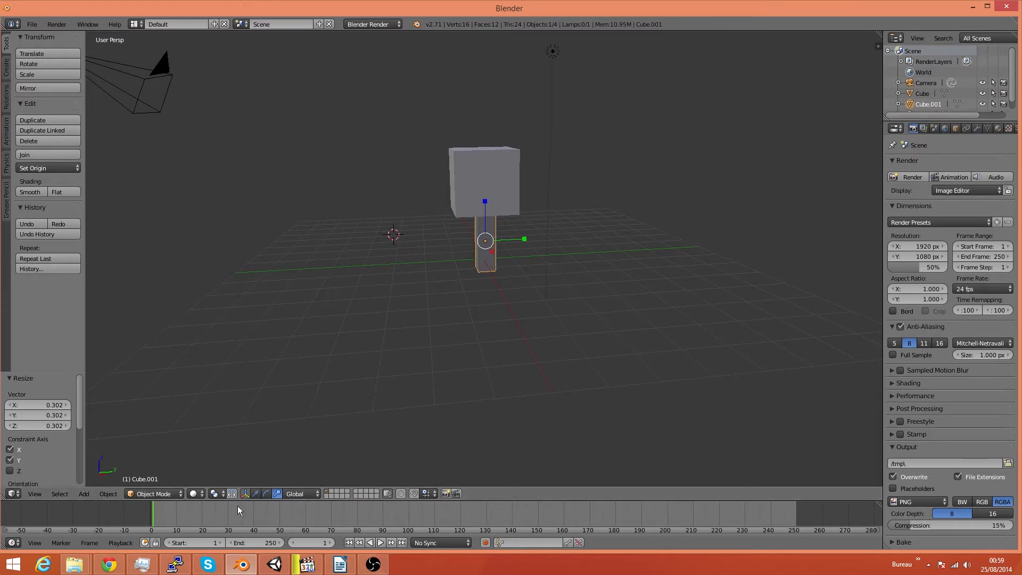
left_click(256, 493)
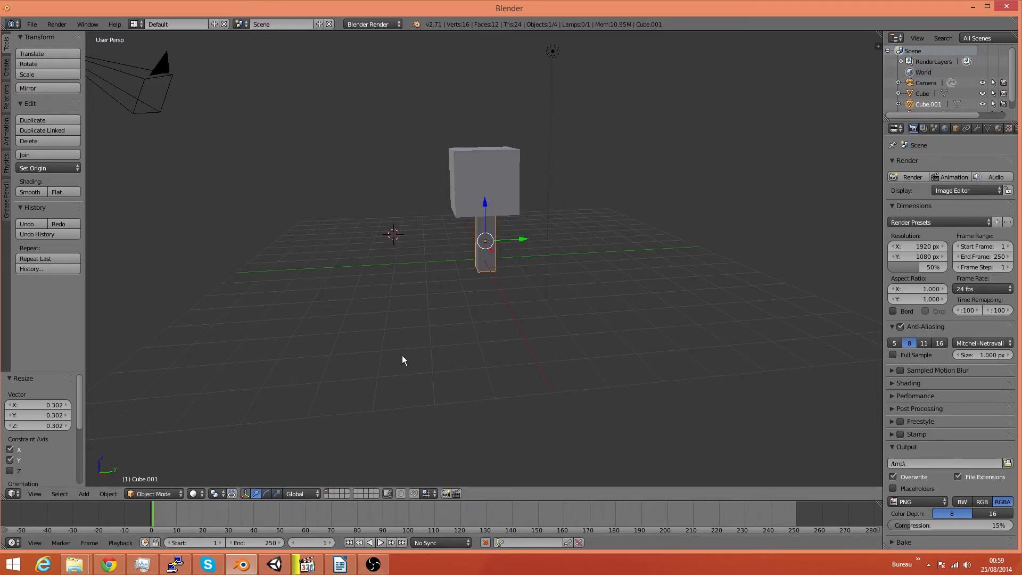
Select the upper and lower cubes in turn and examine from several angles how they sit together.
left_click(520, 242)
left_click(505, 173)
right_click(522, 206)
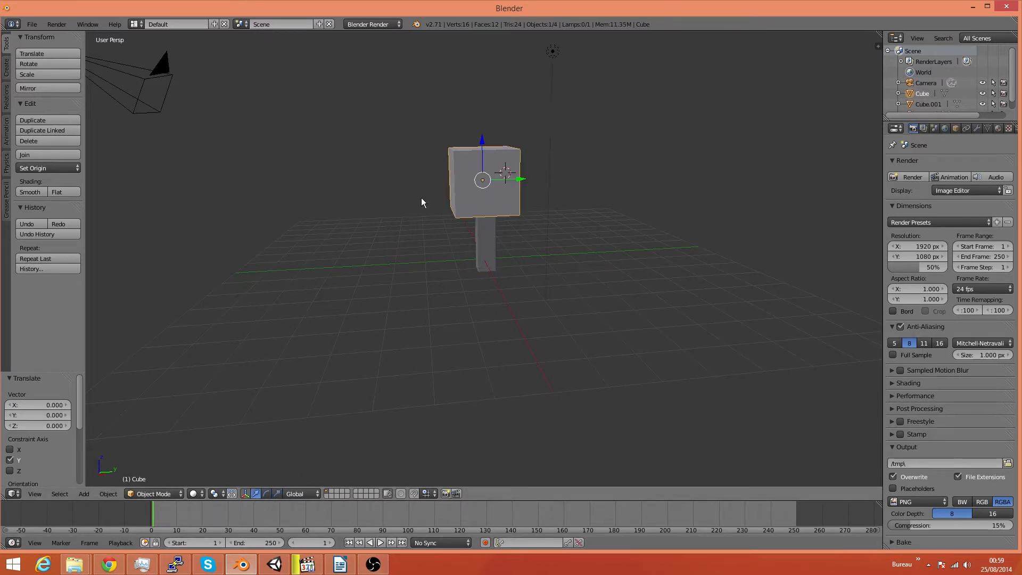
middle_click_drag(422, 210, 458, 254)
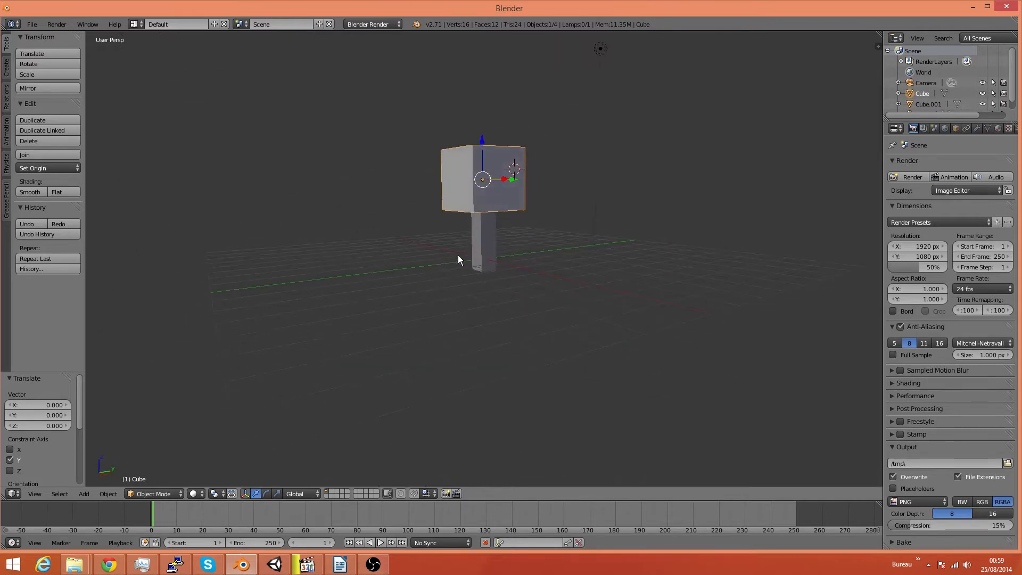
scroll(468, 248, "up", 1)
right_click(483, 236)
scroll(442, 266, "down", 1)
middle_click_drag(387, 282, 401, 294)
right_click(467, 186)
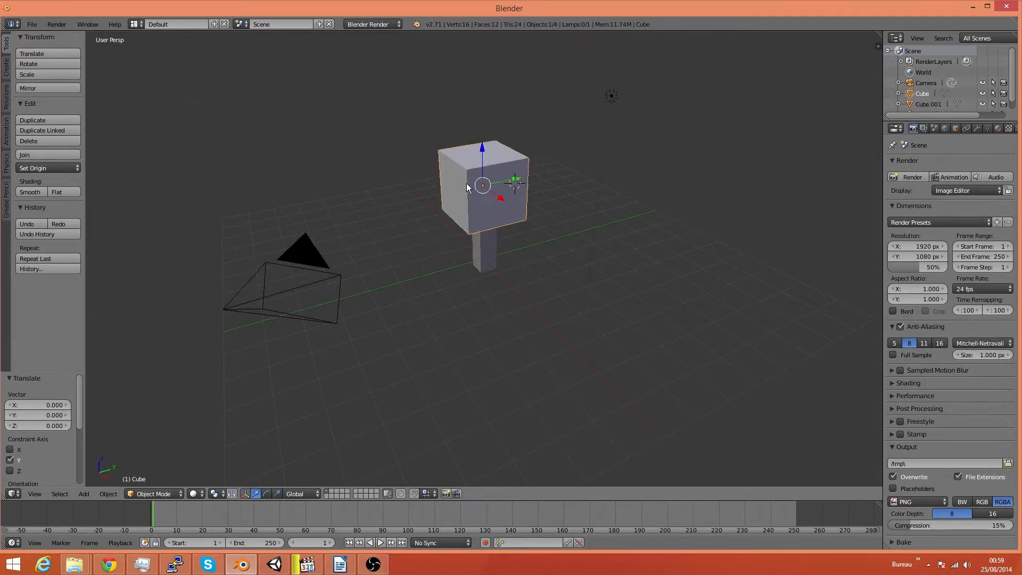
right_click(478, 251)
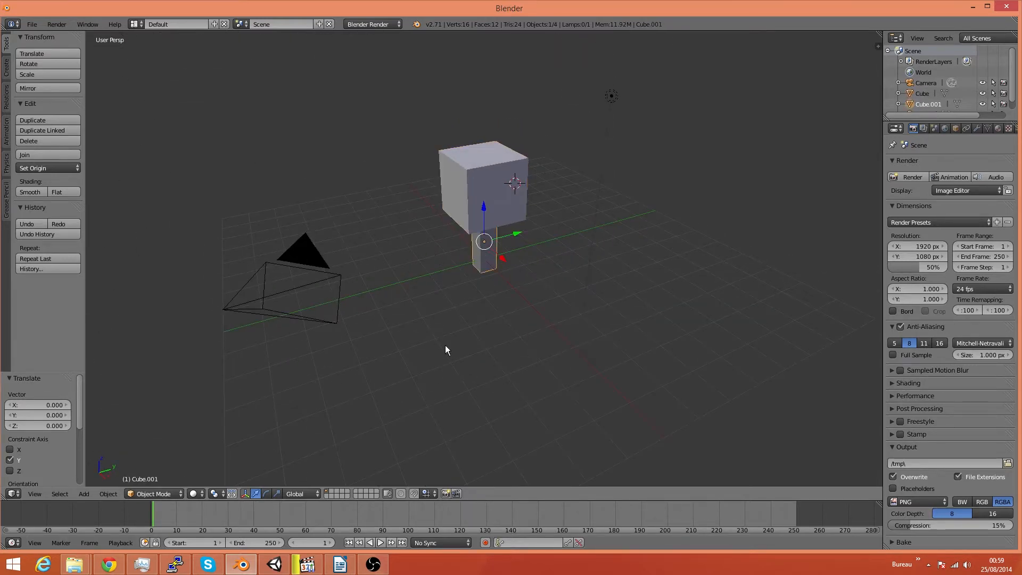
Select the upper cube and set its material's diffuse colour to a saturated green for the foliage.
right_click(481, 158)
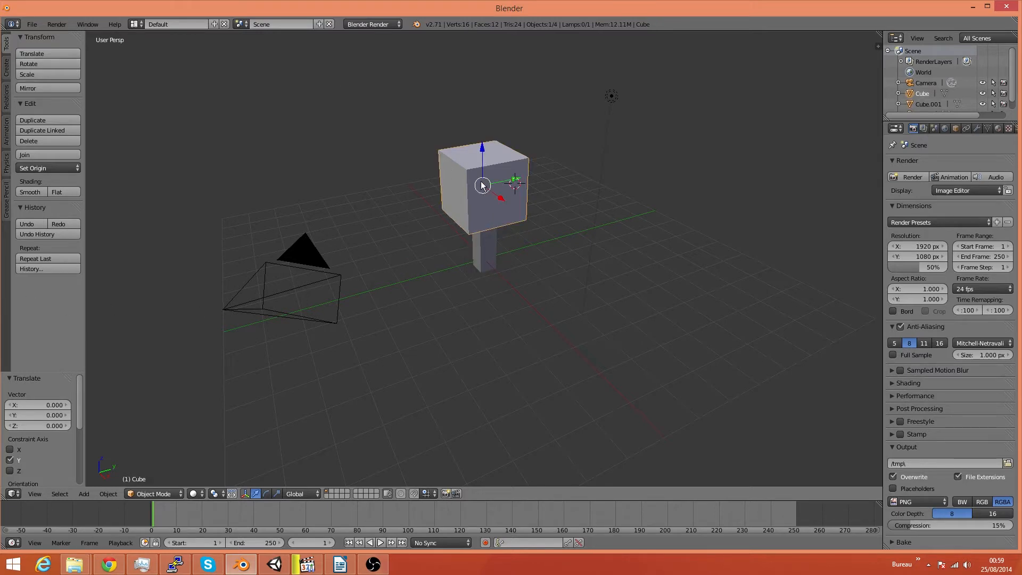
left_click(998, 129)
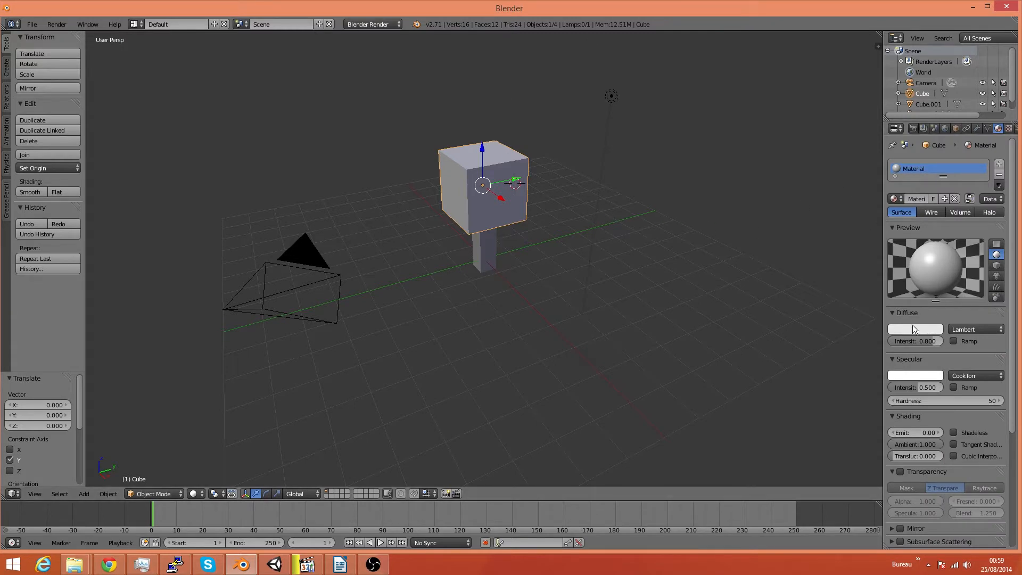
left_click(914, 332)
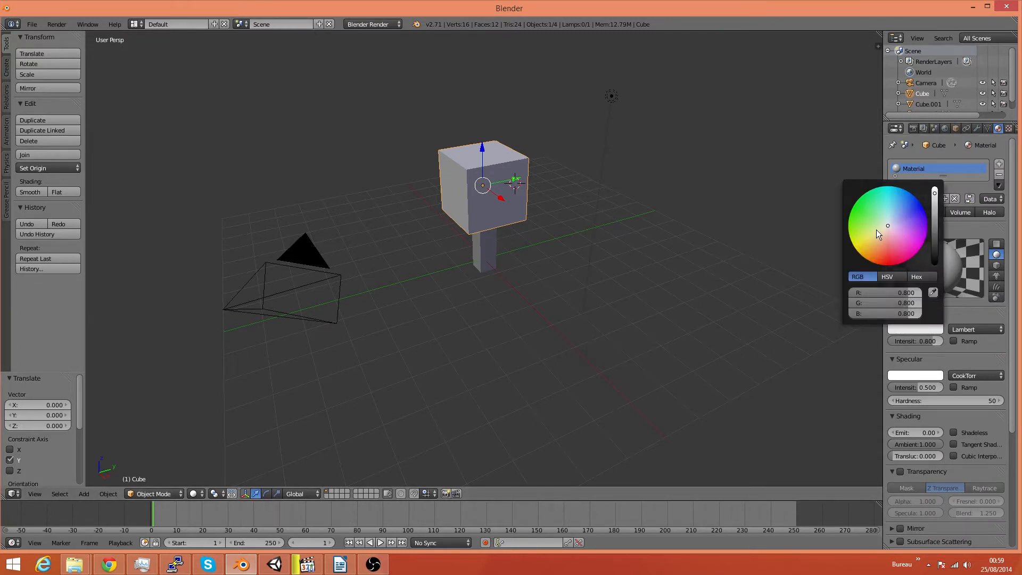
left_click(854, 207)
left_click(496, 334)
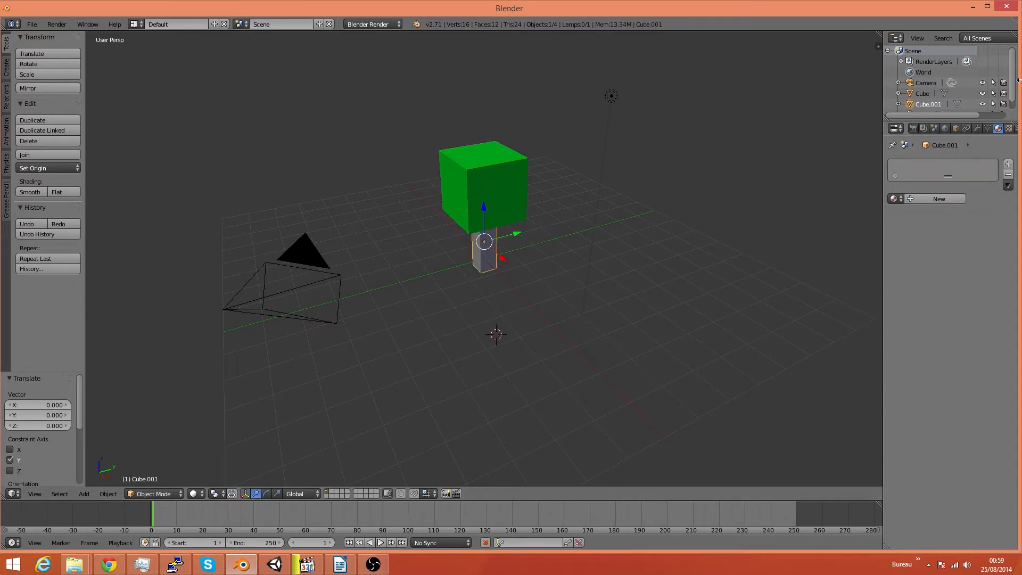
Give the trunk a new material and set its diffuse colour to a dark brown.
left_click(931, 198)
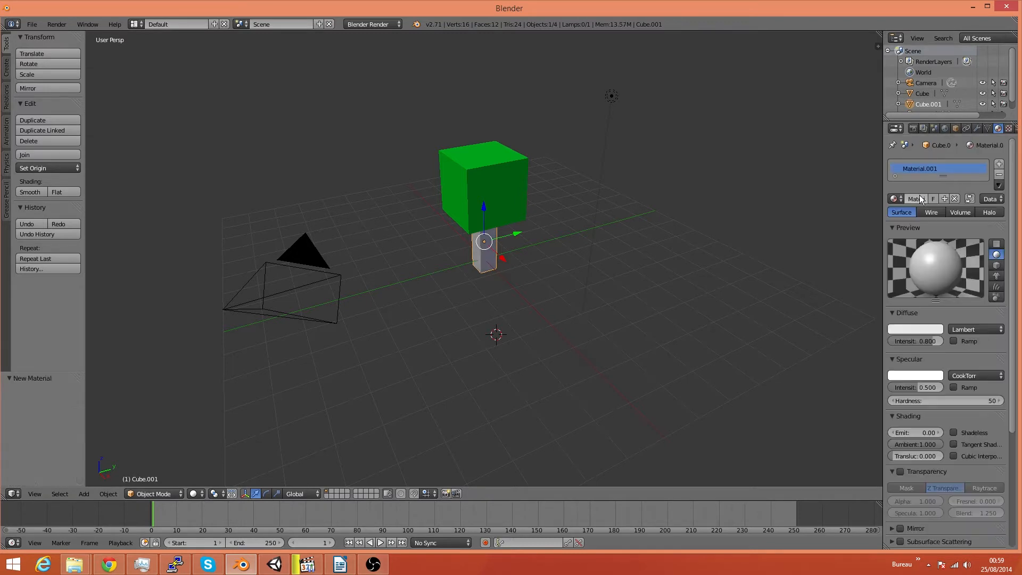
left_click(923, 329)
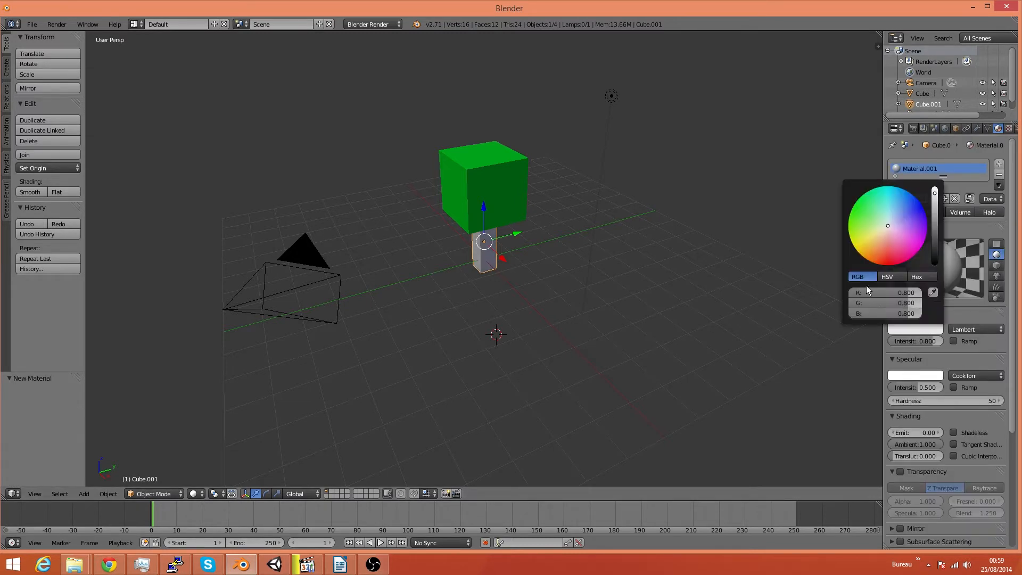
left_click(868, 260)
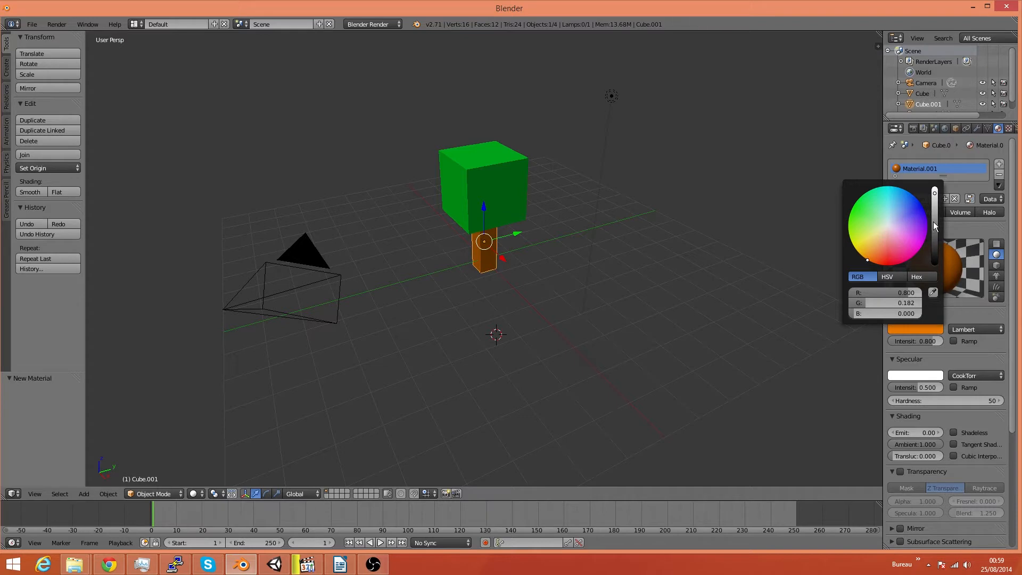
scroll(893, 250, "down", 10)
left_click_drag(869, 260, 863, 257)
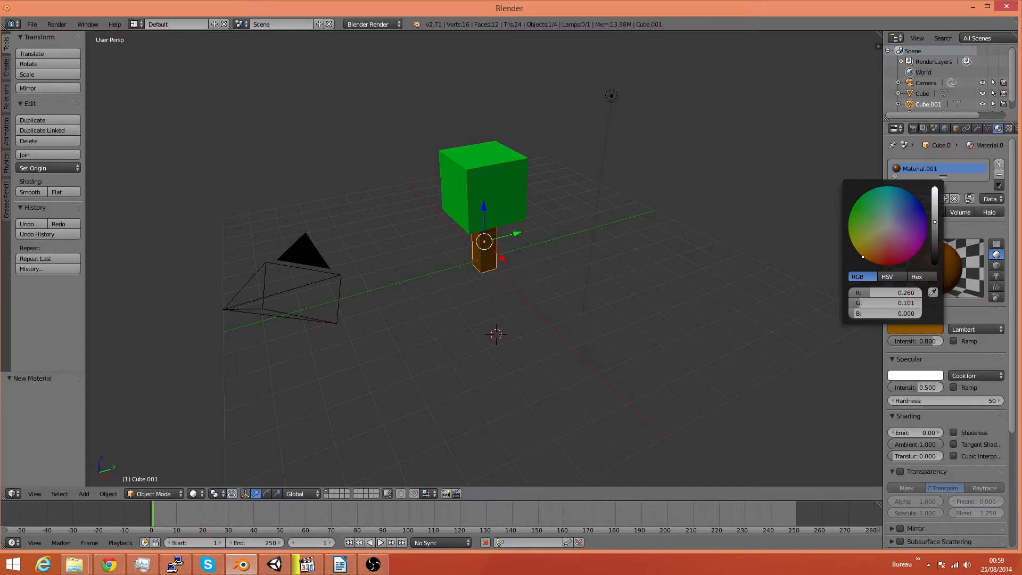
left_click_drag(938, 217, 934, 238)
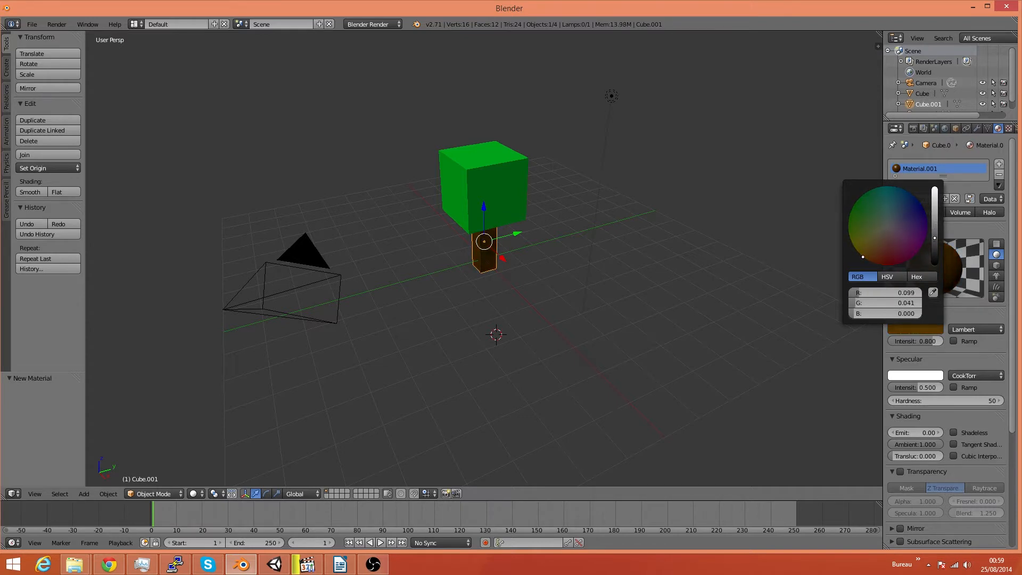
left_click_drag(868, 257, 870, 261)
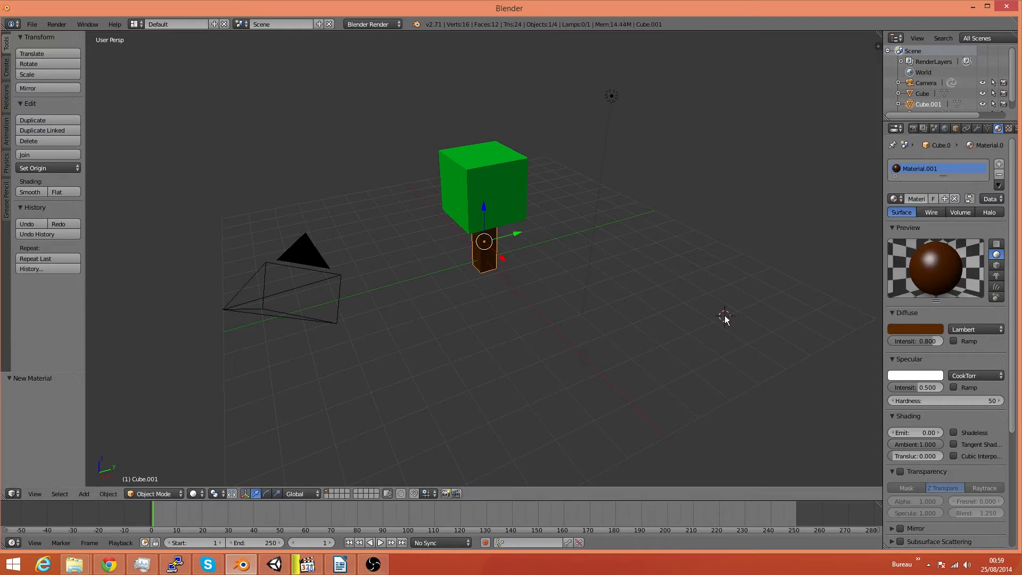
Center the trunk under the green cube with small moves along Y and X, and raise it slightly to meet the cube.
middle_click_drag(607, 317, 582, 292)
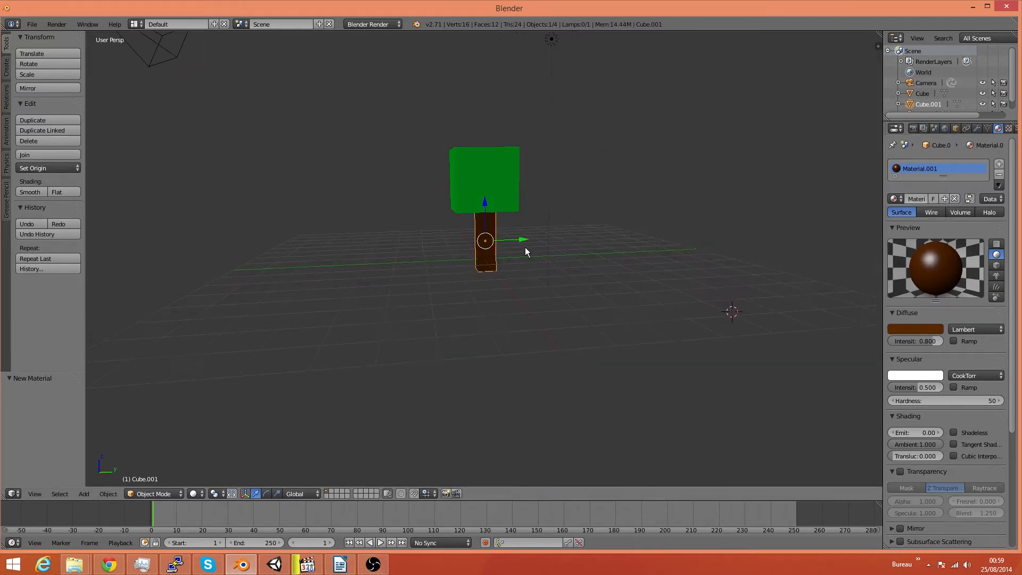
left_click_drag(525, 248, 517, 240)
middle_click_drag(517, 255, 497, 291)
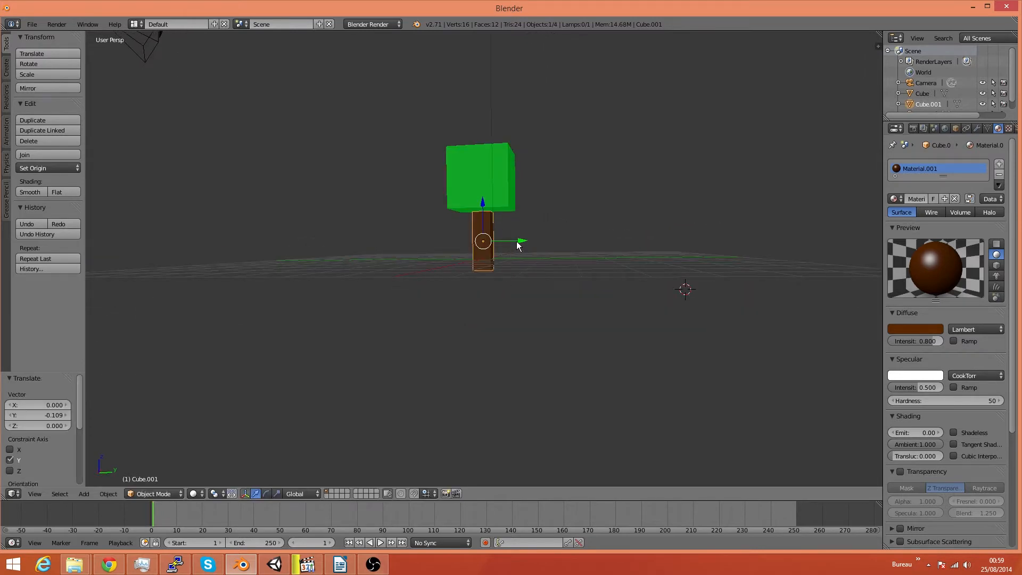
left_click_drag(517, 241, 518, 242)
middle_click_drag(511, 265, 500, 232)
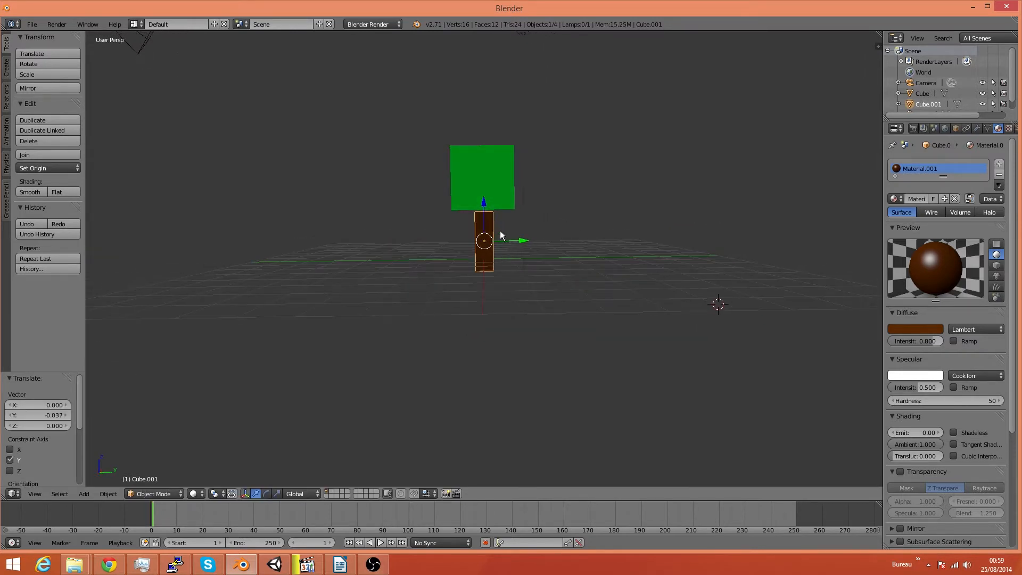
left_click_drag(483, 209, 482, 201)
middle_click_drag(474, 276, 592, 327)
left_click_drag(518, 238, 517, 238)
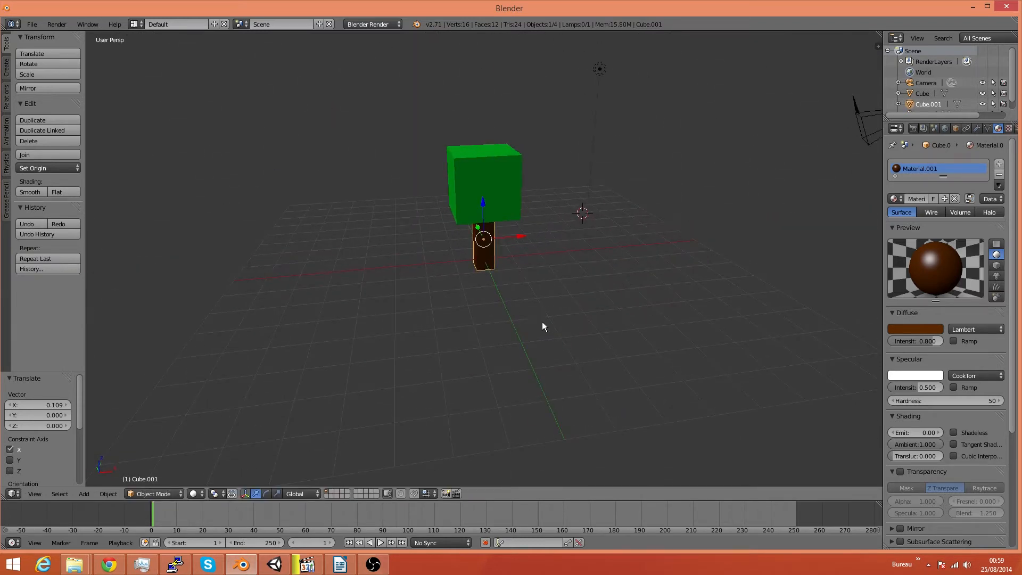
middle_click_drag(543, 324, 494, 335)
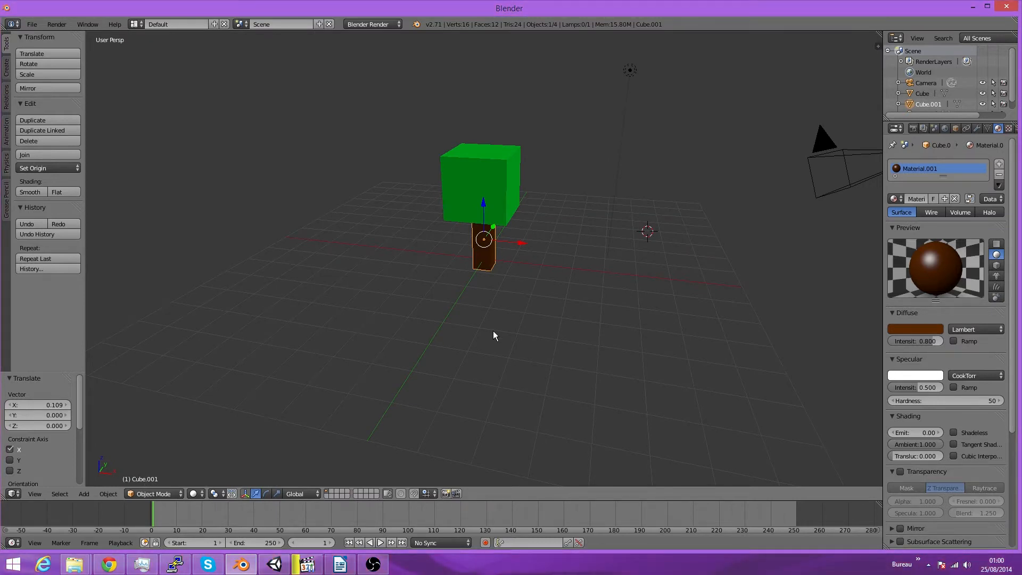
Switch to Unity and look at the project's Assets folder.
left_click(289, 568)
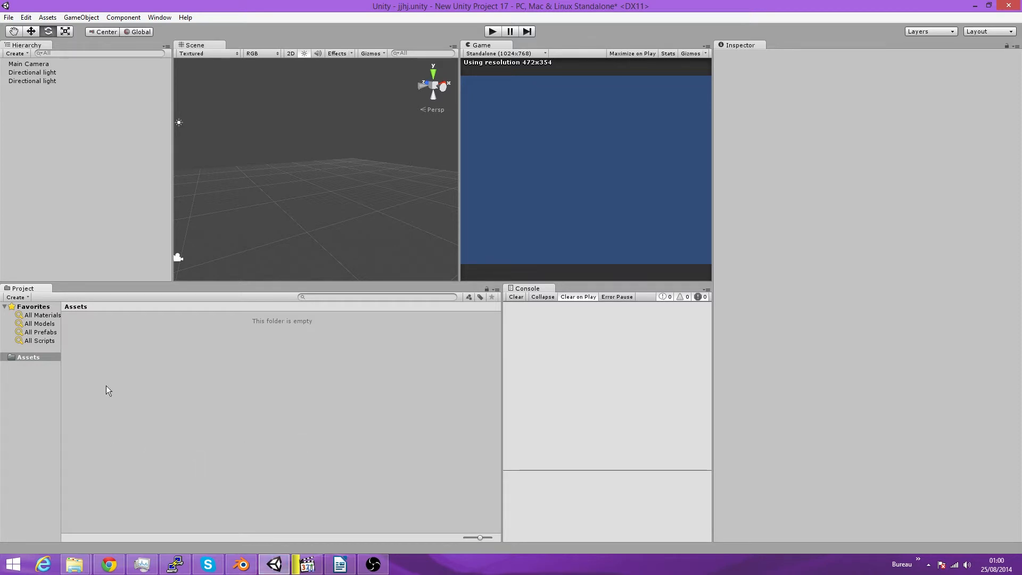
mouse_move(247, 569)
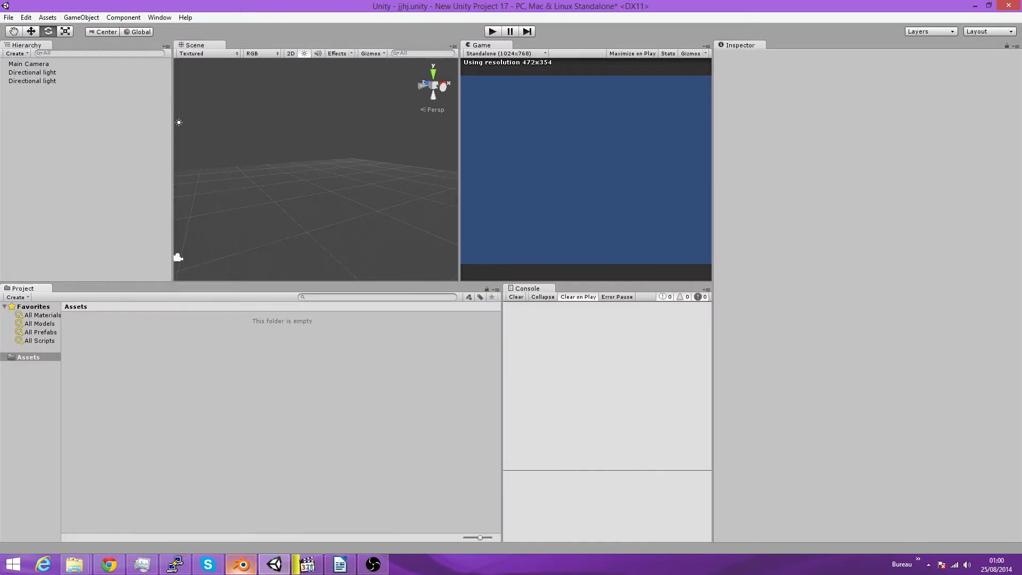
Switch to Blender and save the scene as untitled.blend in the Assets folder of New Unity Project 17.
left_click(239, 571)
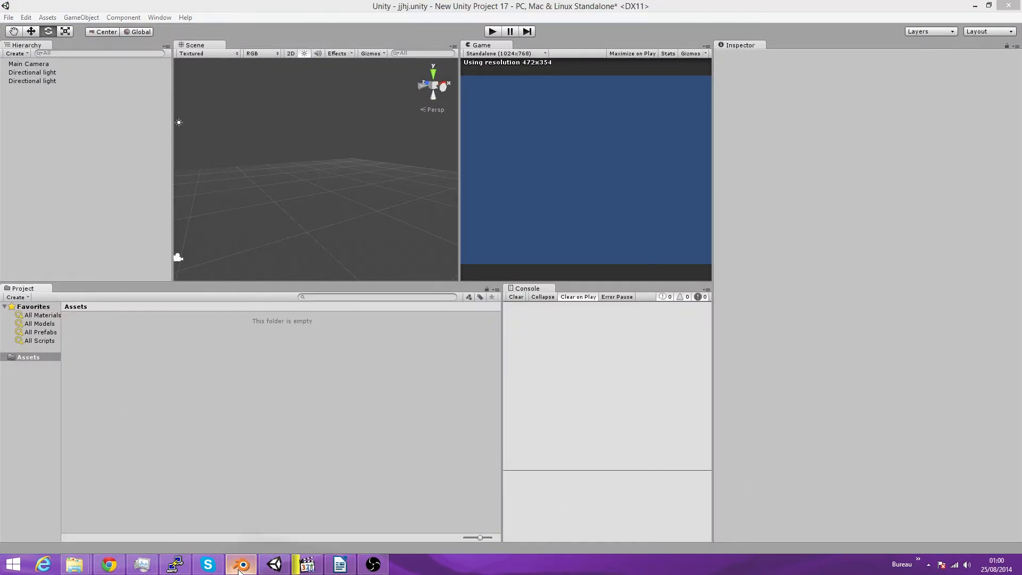
left_click(32, 24)
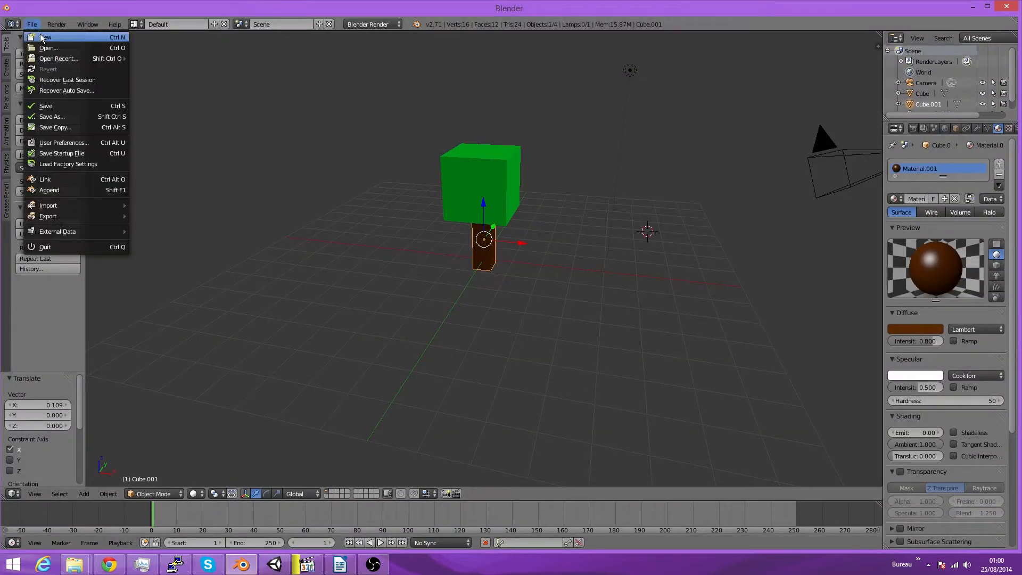
left_click(71, 115)
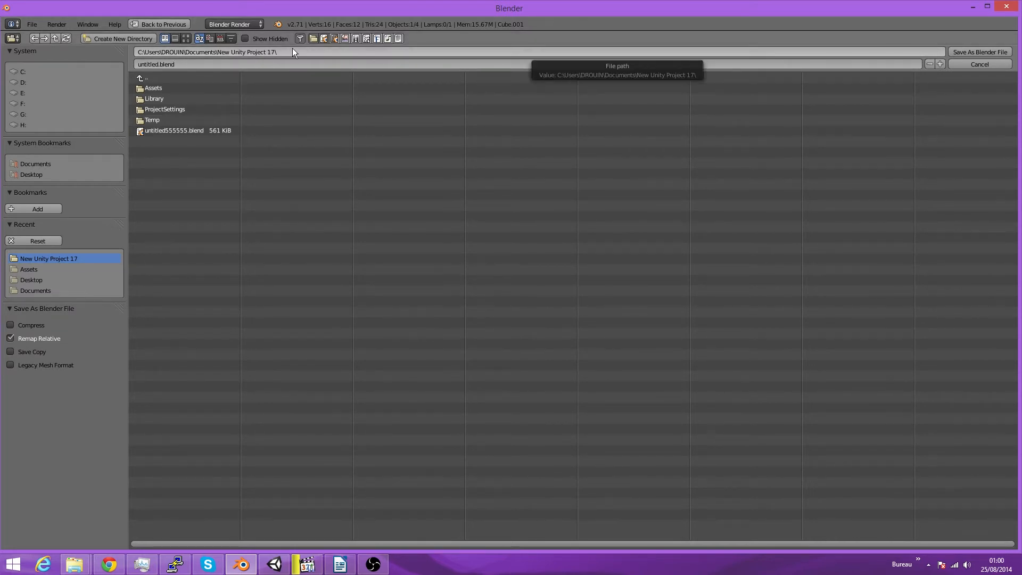
left_click(148, 89)
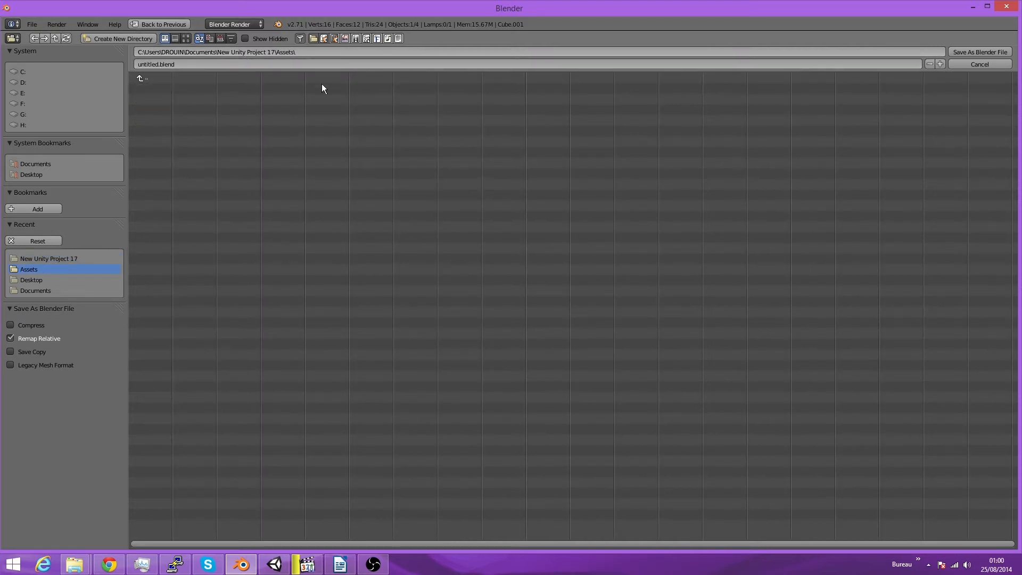
left_click(970, 51)
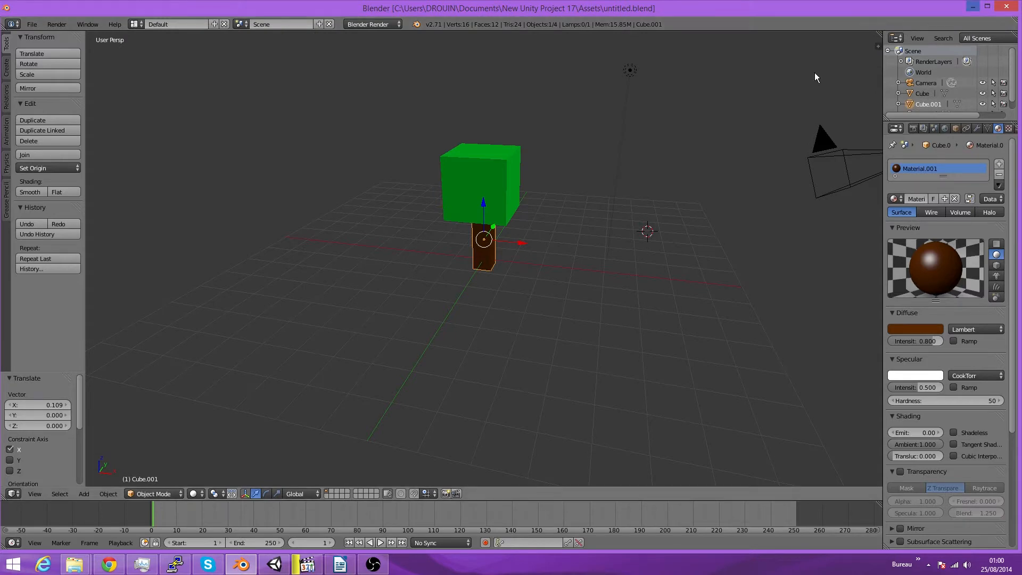
Switch to Unity, place the untitled tree model in the scene, and rotate it about 31° around the Y axis.
left_click(275, 564)
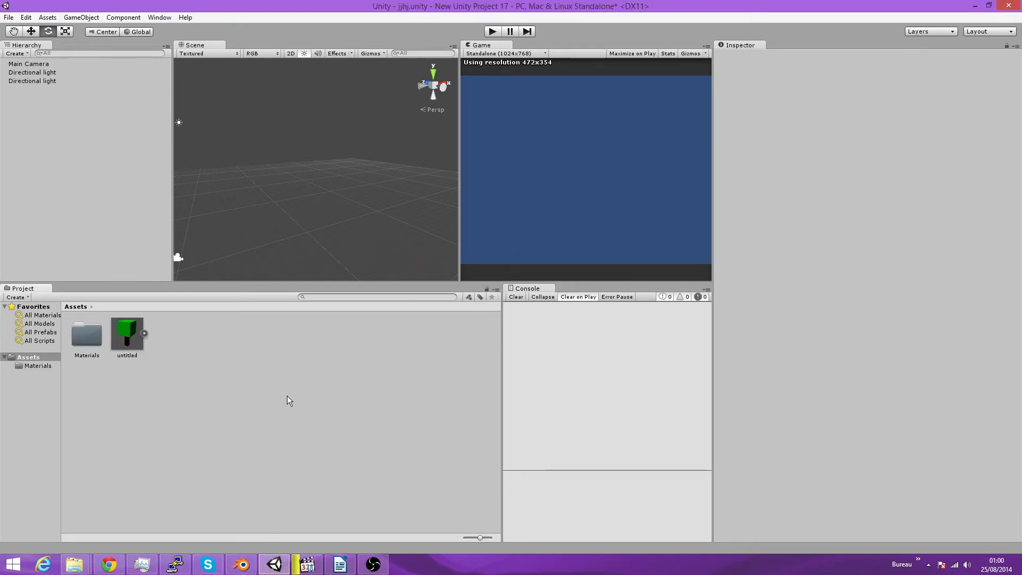
left_click_drag(117, 337, 310, 200)
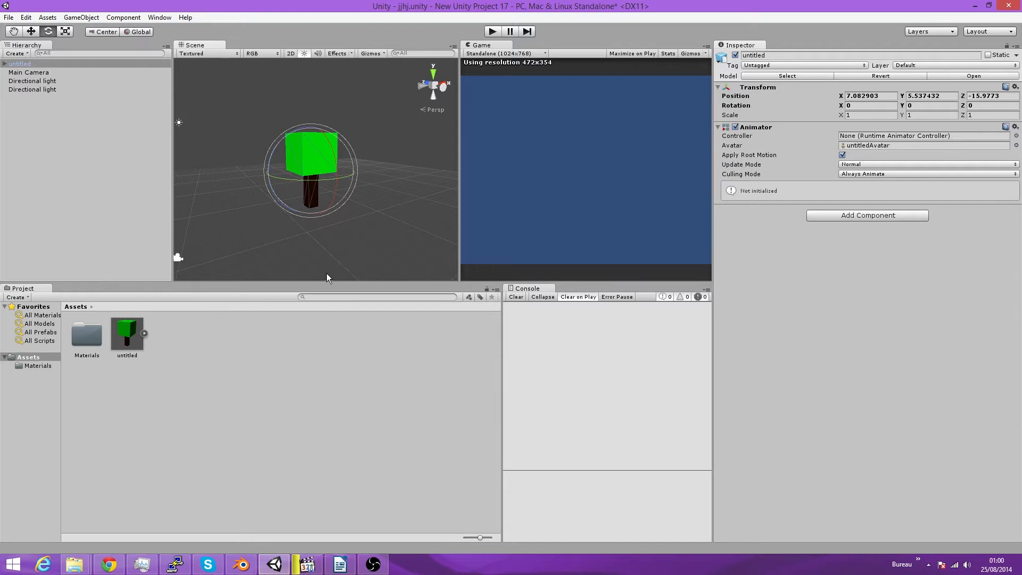
left_click_drag(297, 178, 239, 230)
left_click(228, 243)
middle_click_drag(258, 245, 323, 242)
right_click_drag(315, 244, 436, 244)
middle_click_drag(371, 239, 387, 247)
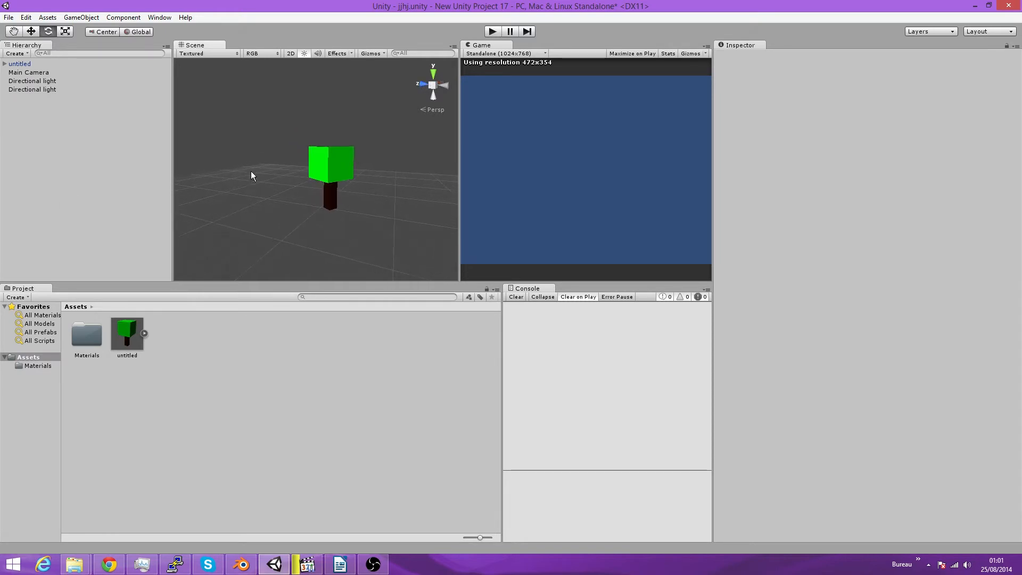
Examine the green material in the Materials folder and the foliage Cube inside the tree's hierarchy.
double_click(96, 331)
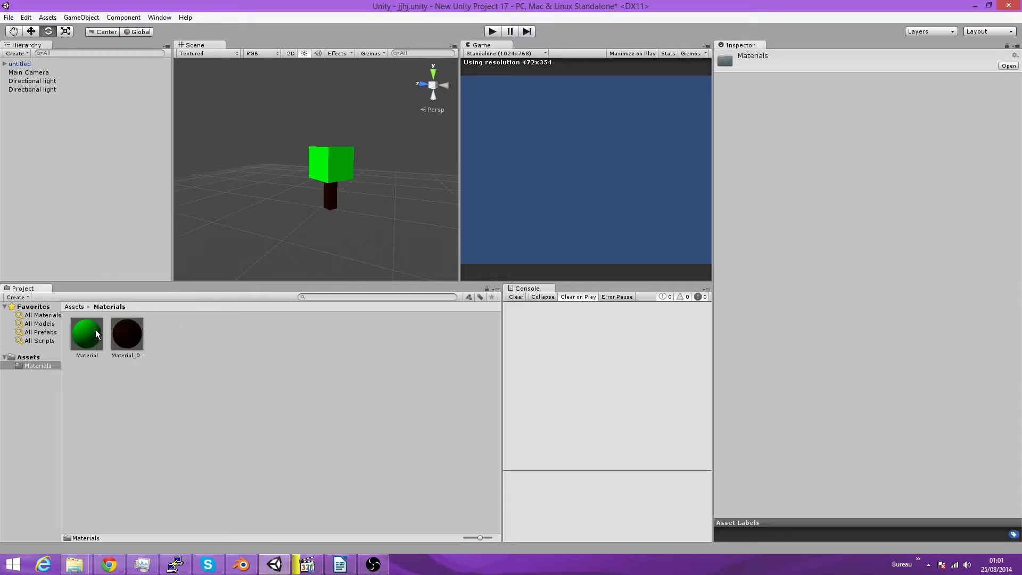
left_click(95, 330)
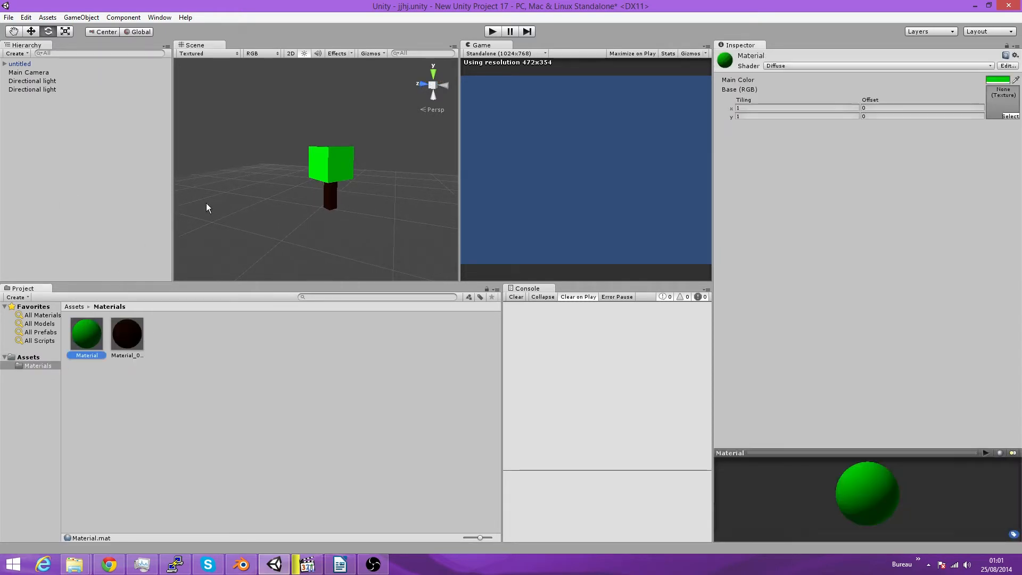
left_click(340, 169)
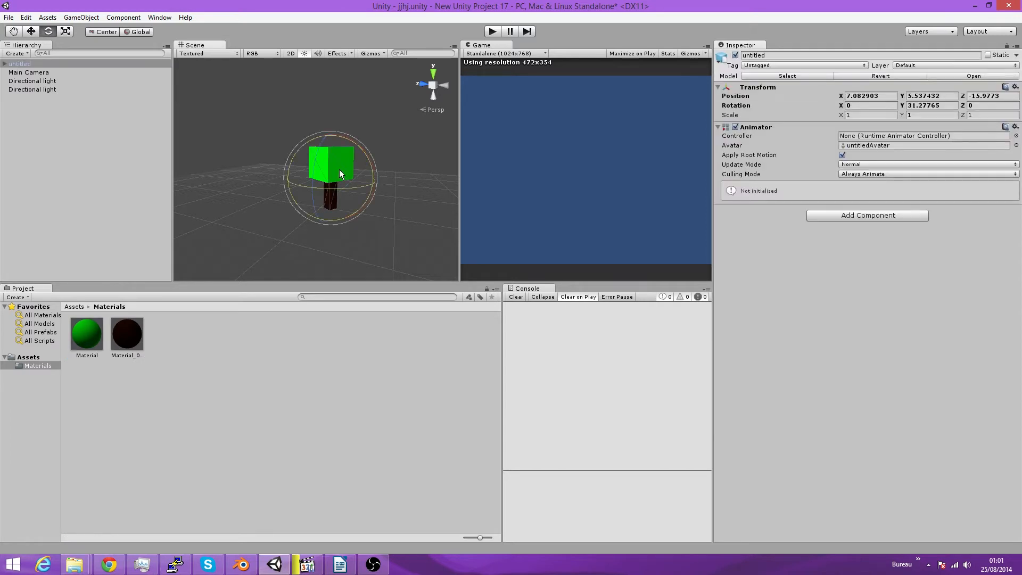
left_click(416, 106)
left_click(336, 166)
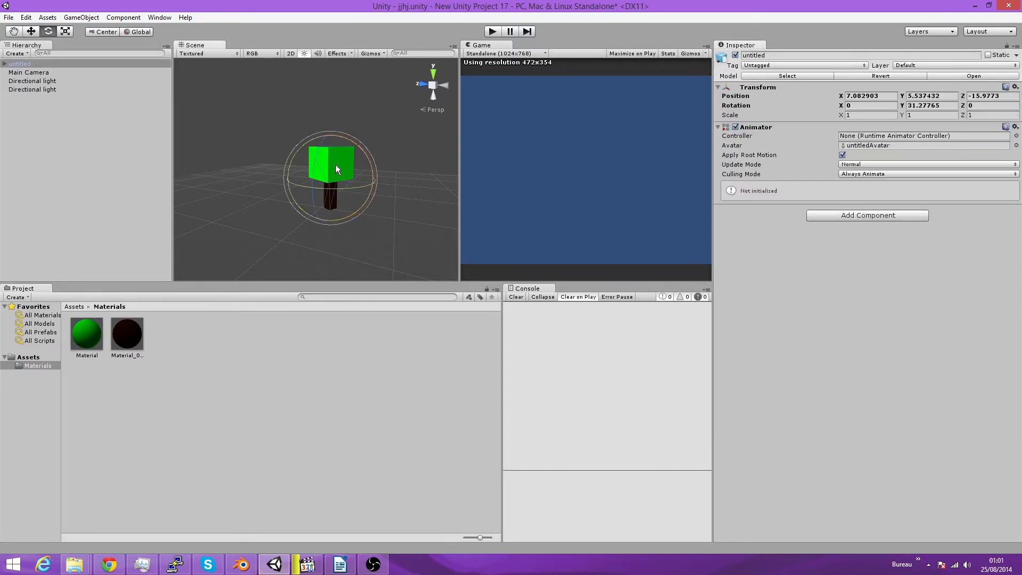
left_click(4, 64)
left_click(24, 72)
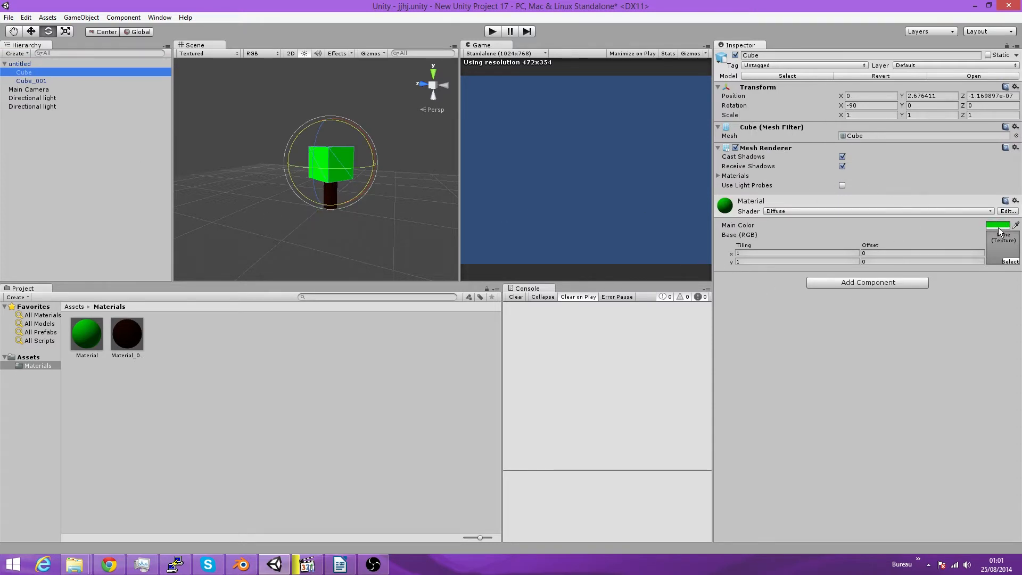
Switch to Blender to select the green cube, and return to the main Assets folder in Unity.
left_click(241, 564)
left_click(479, 195)
right_click(479, 194)
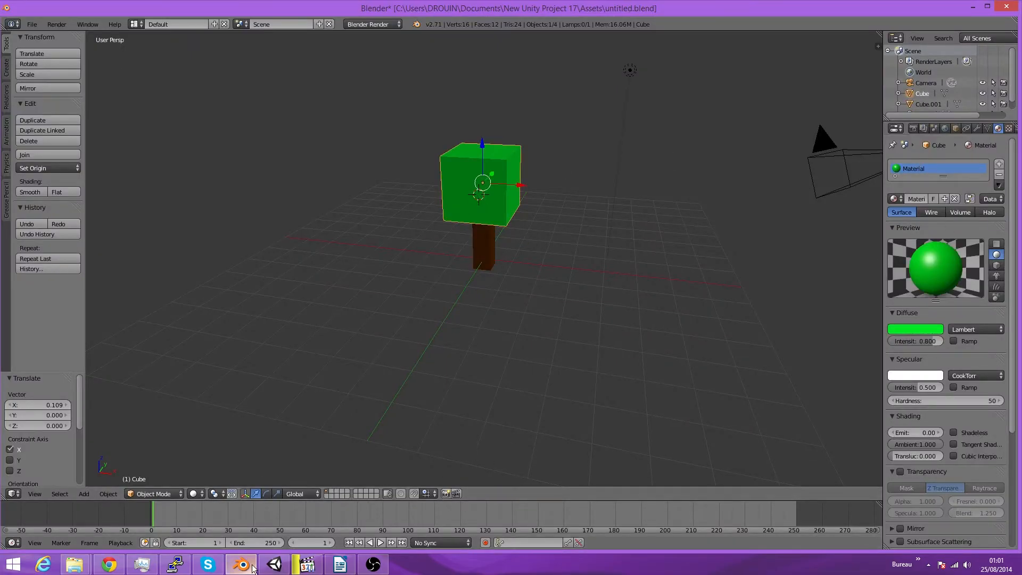
mouse_move(253, 569)
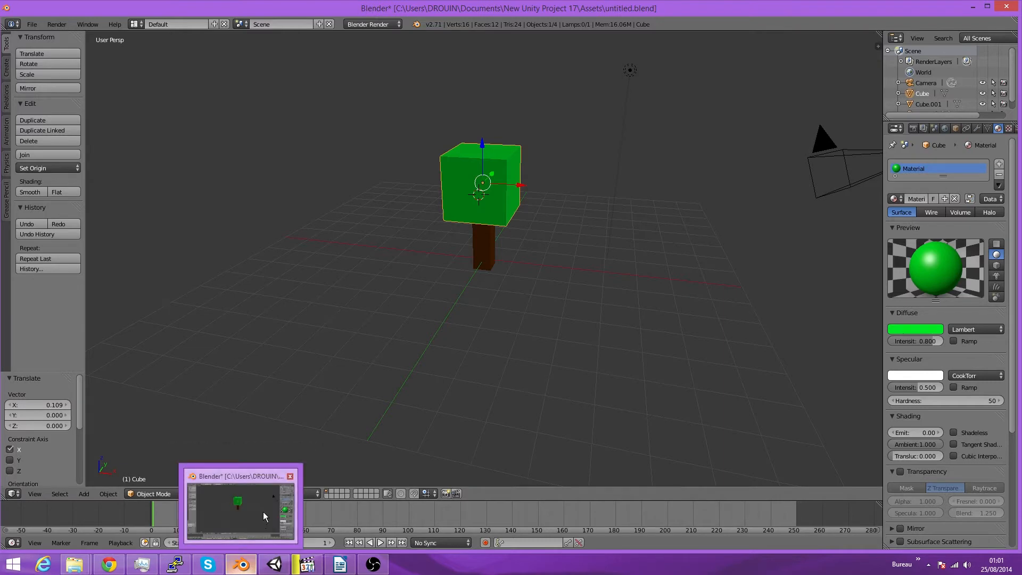
left_click(274, 563)
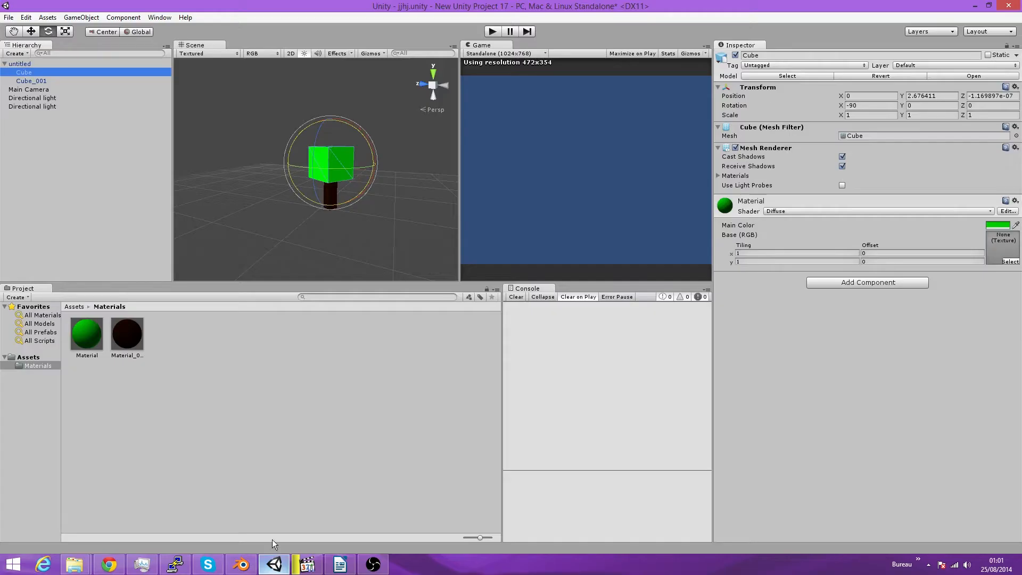
left_click(75, 306)
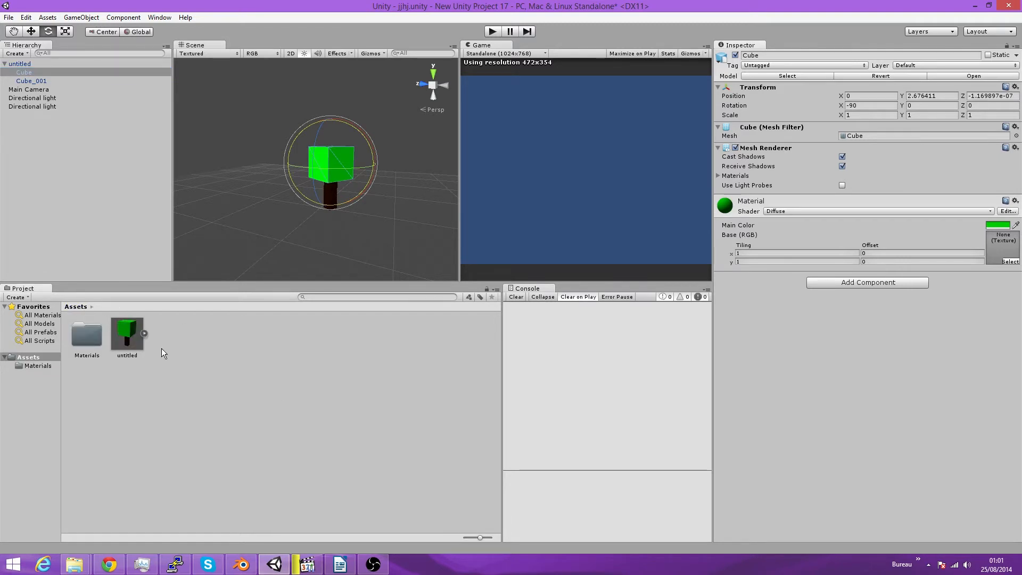
Switch to Blender, raise the green cube about 2.475 units along Z, save over untitled.blend, and return to Unity.
left_click(243, 564)
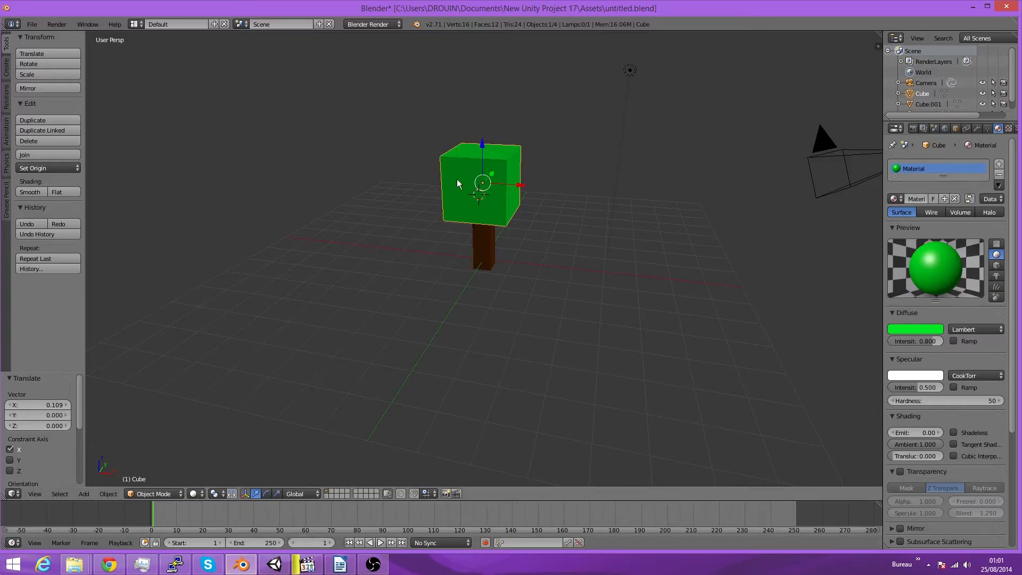
left_click_drag(484, 150, 482, 68)
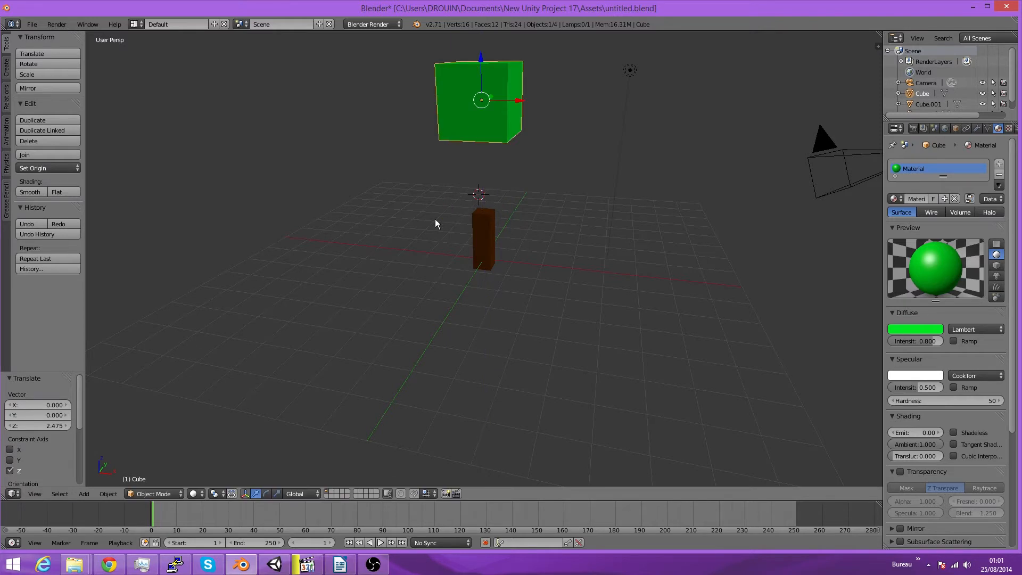
key("ctrl+s")
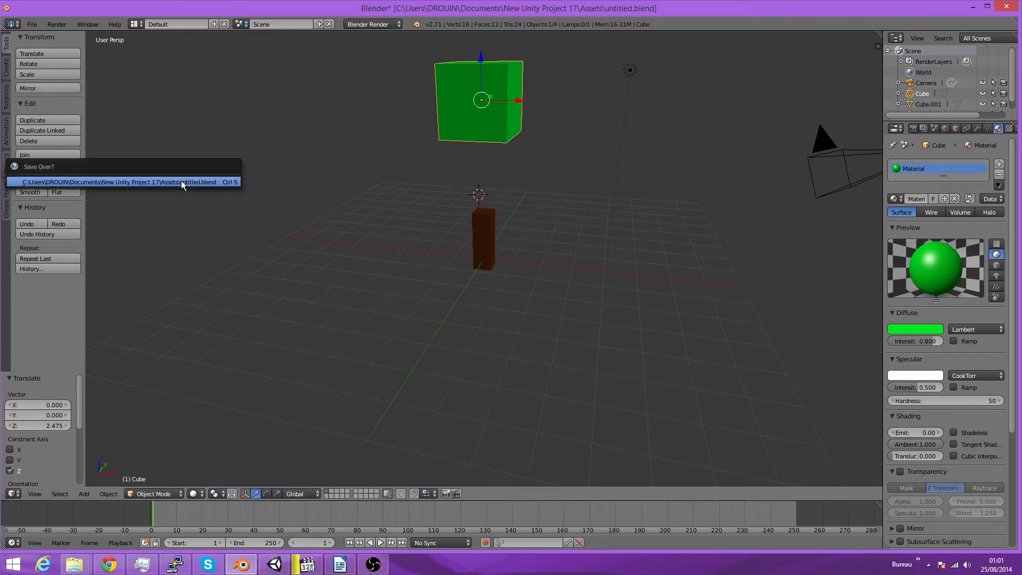
left_click(238, 229)
left_click(32, 22)
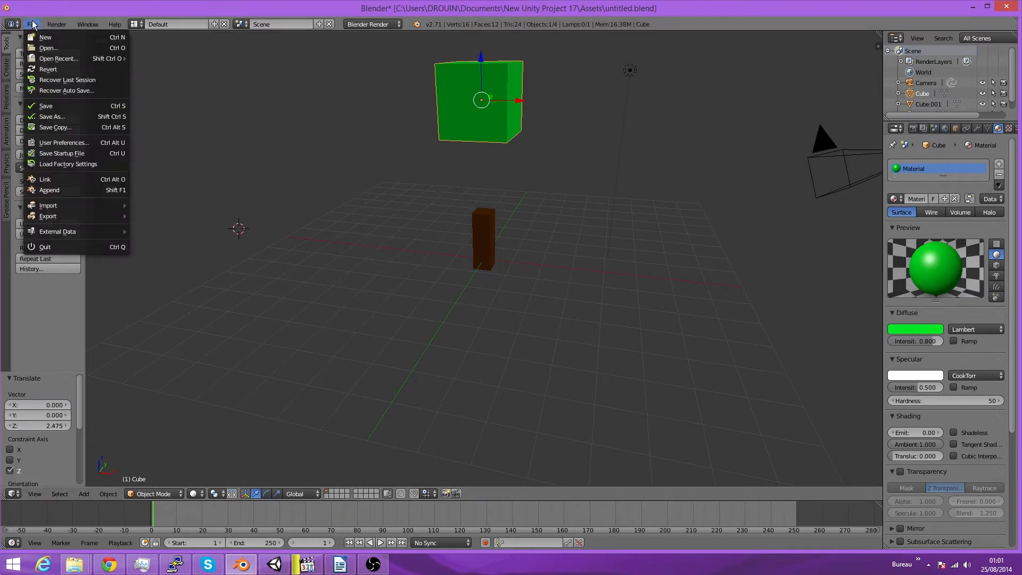
left_click(53, 102)
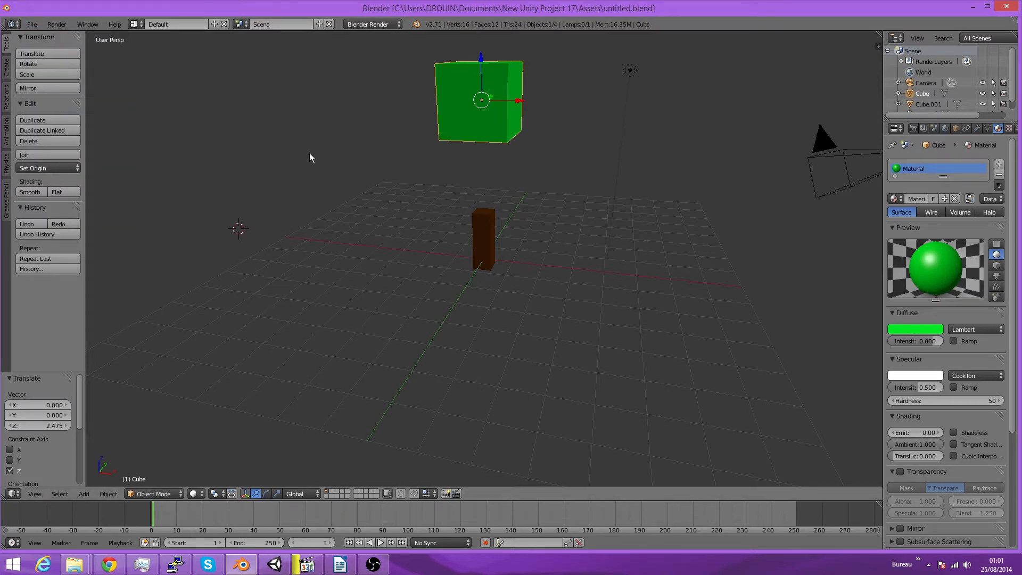
left_click(274, 564)
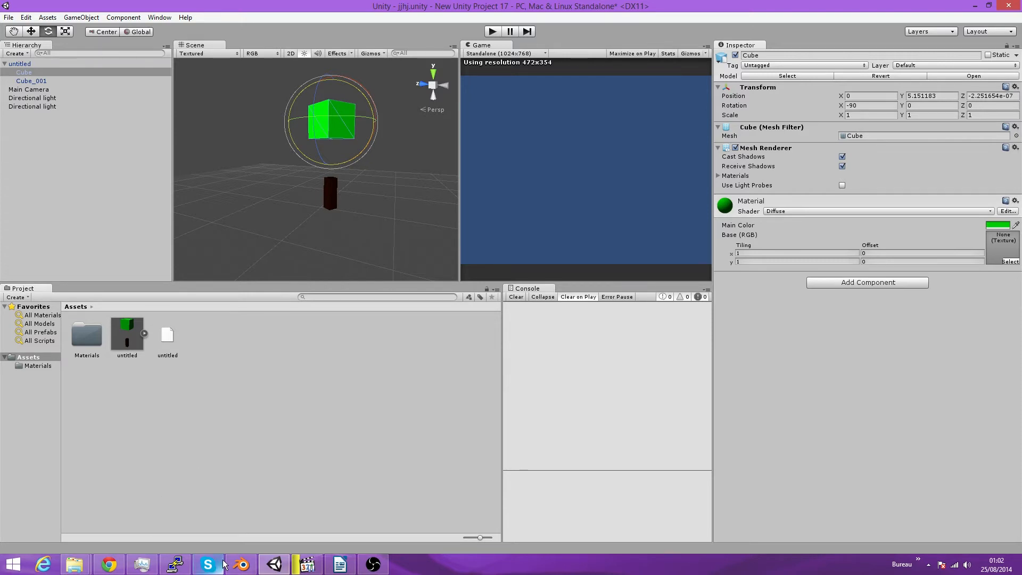
Switch to Blender, set the foliage cube's diffuse colour to magenta (R 0.800, G 0.000, B 0.677), and save over untitled.blend.
left_click(245, 566)
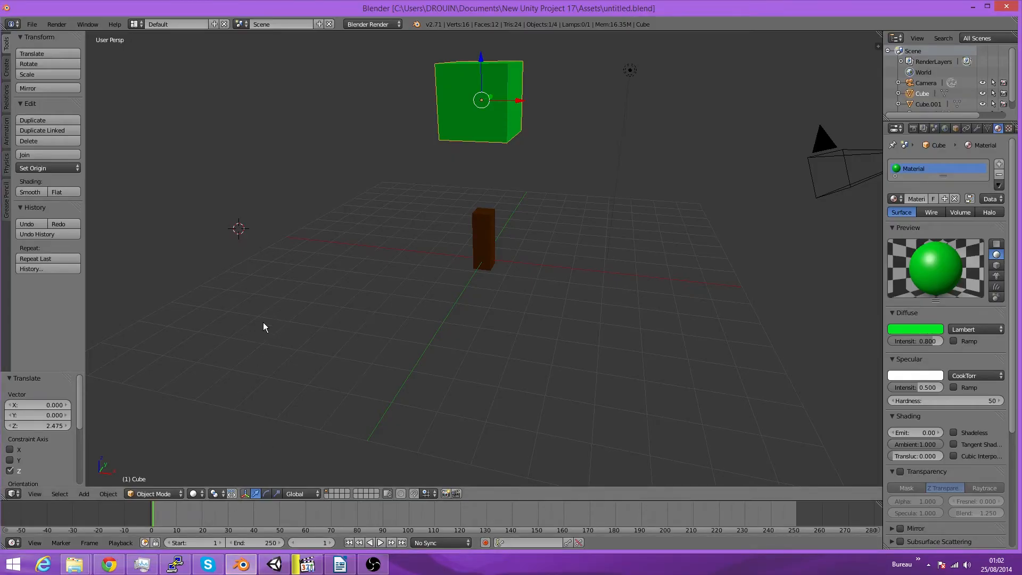
left_click(922, 330)
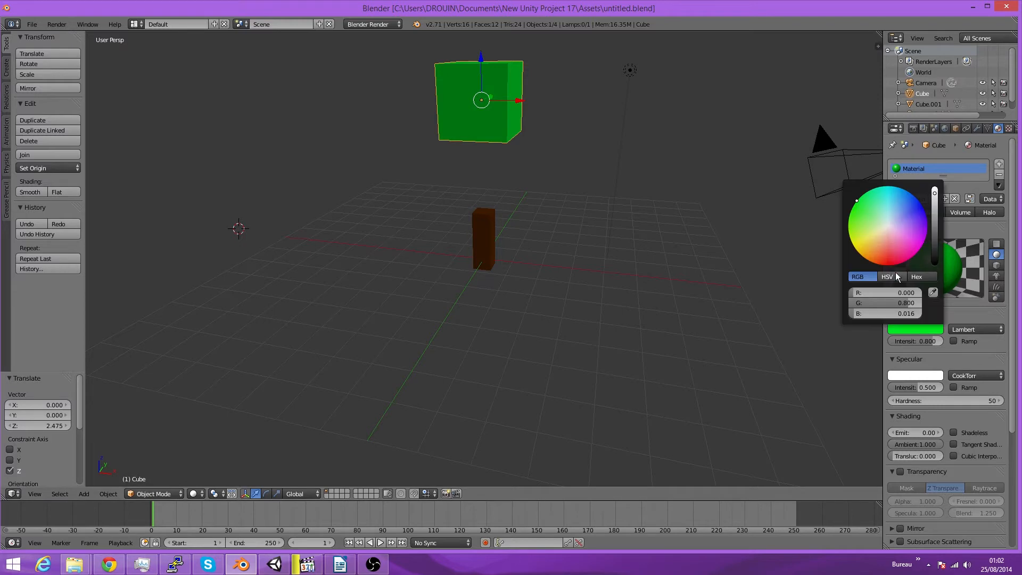
left_click(917, 254)
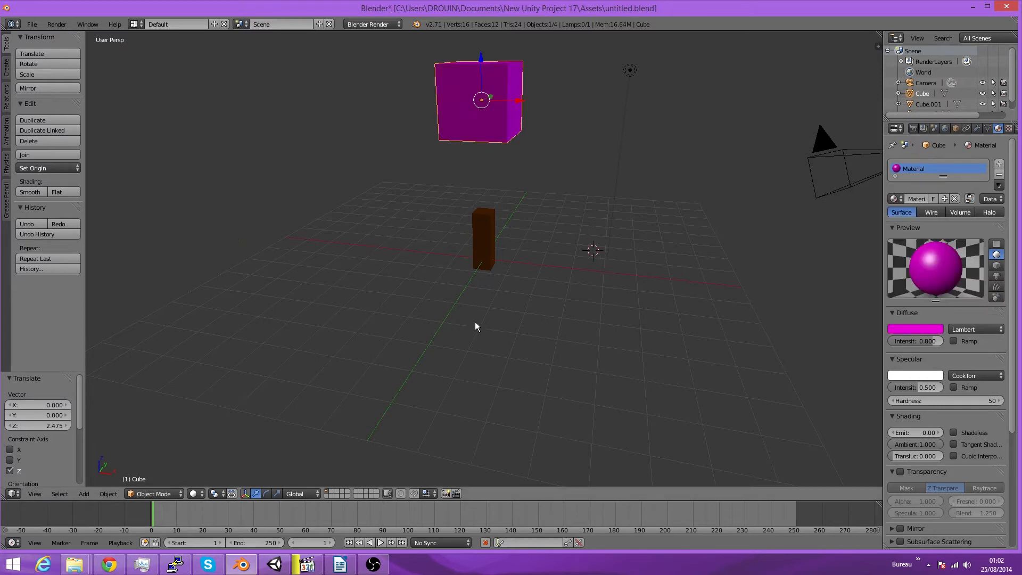
key("ctrl+s")
left_click(318, 317)
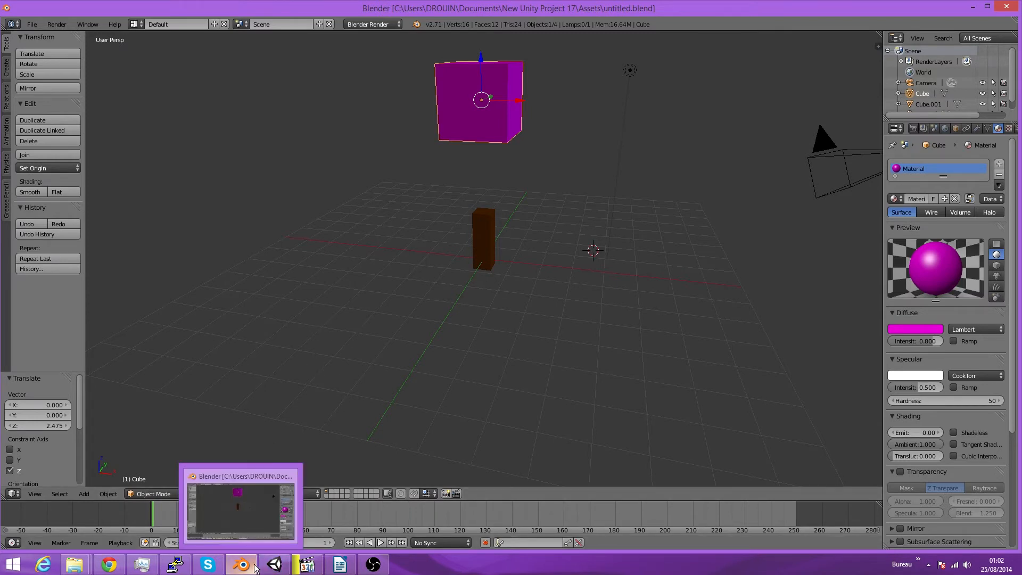
Switch to Unity and delete the green foliage material from the Materials folder.
left_click(274, 566)
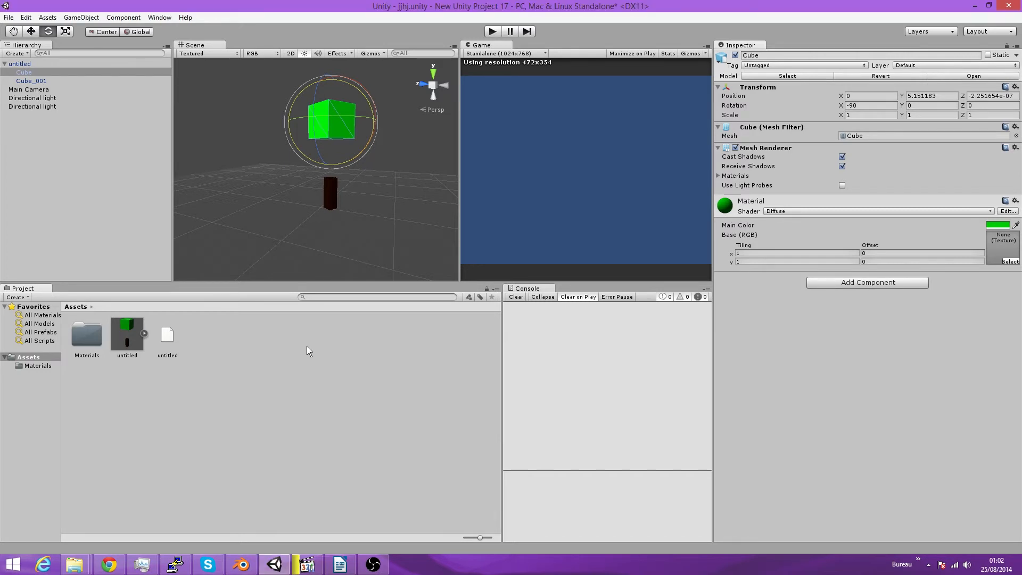
double_click(91, 337)
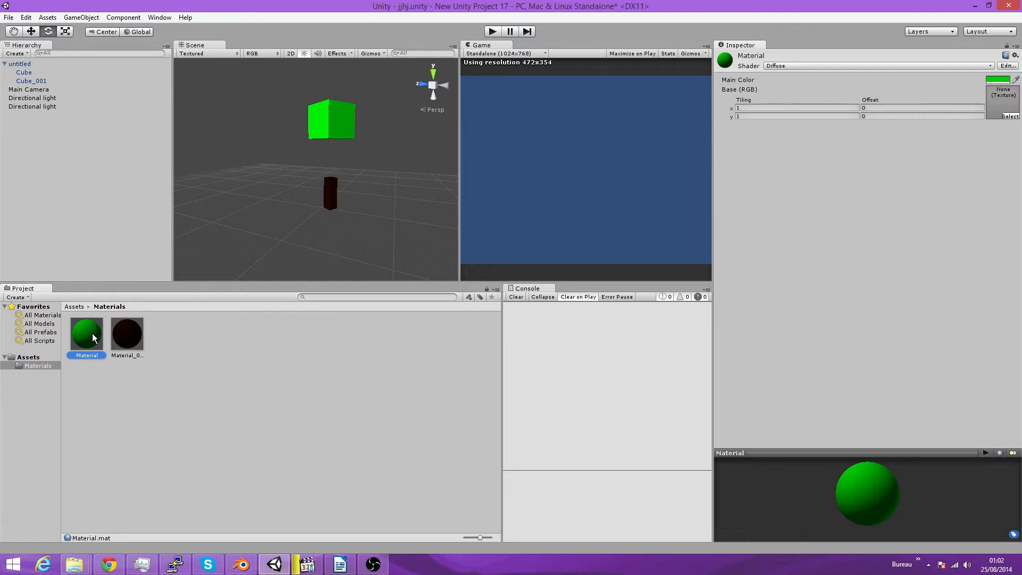
key("Delete")
key("Return")
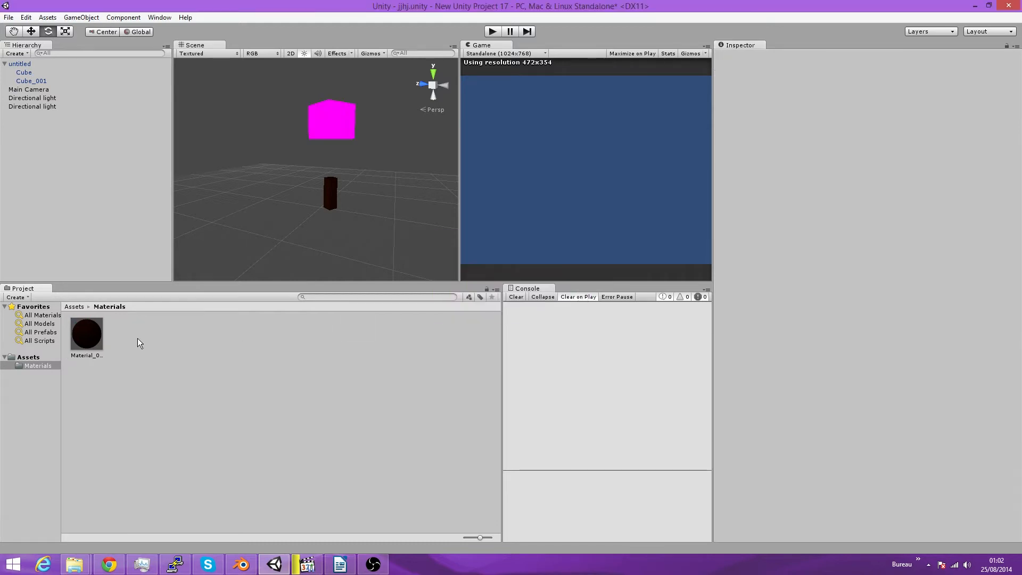
Reimport the untitled model in the Assets folder and open the Materials folder to check its regenerated material.
left_click(80, 309)
left_click(113, 333)
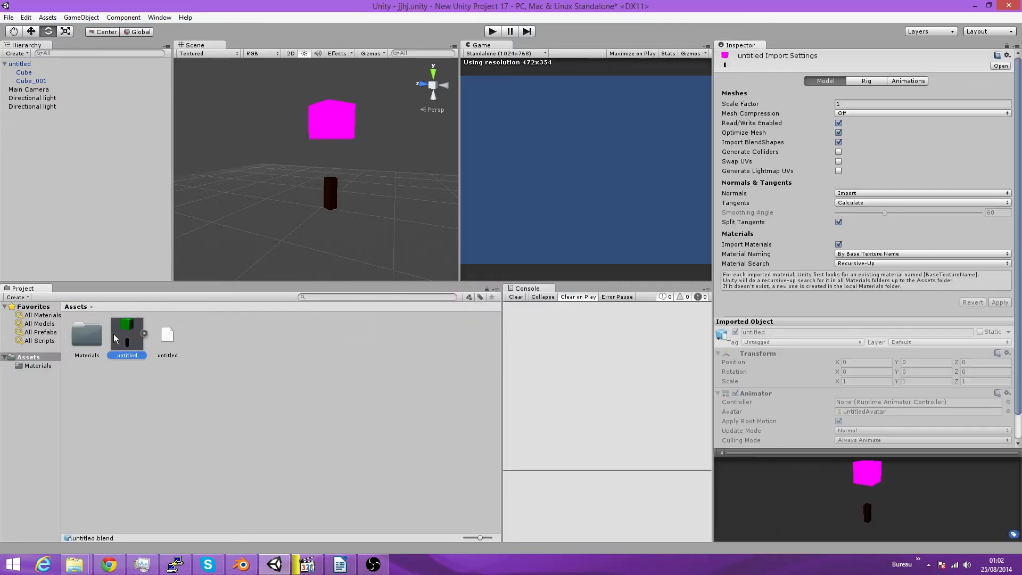
right_click(114, 334)
left_click(180, 466)
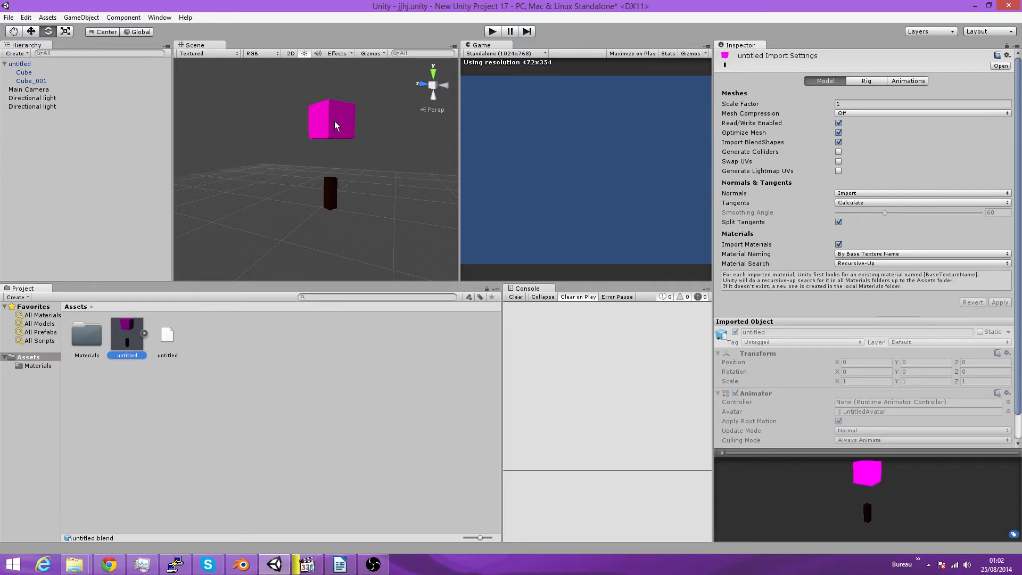
double_click(72, 349)
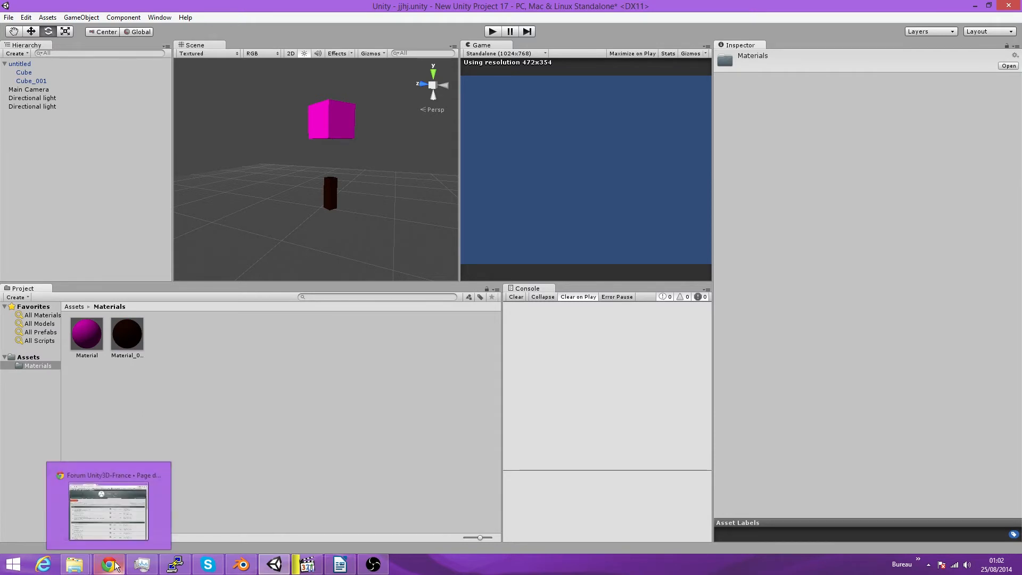
Switch to Blender and change the foliage cube's diffuse colour from magenta to blue.
mouse_move(248, 571)
left_click(216, 503)
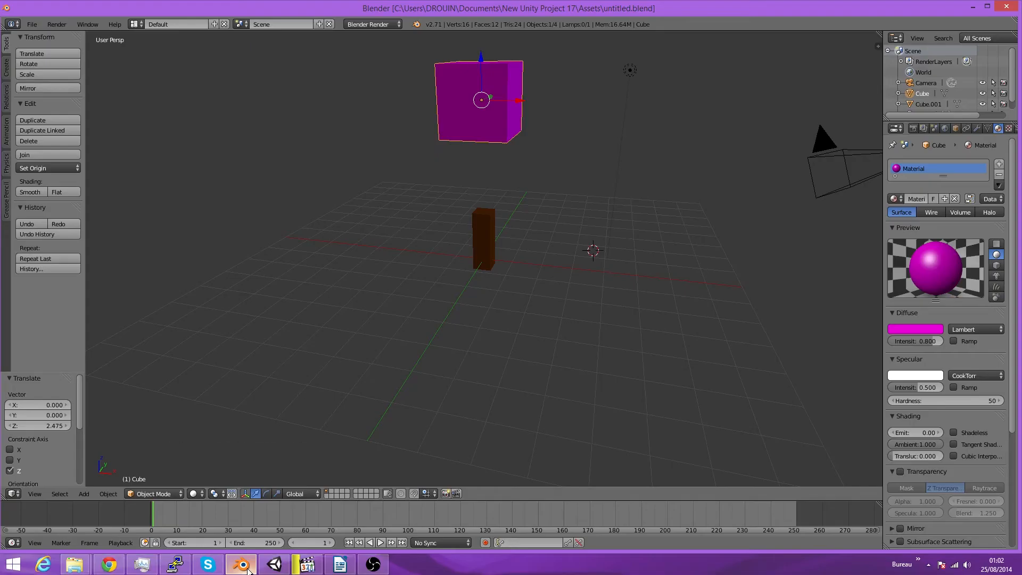
left_click(903, 325)
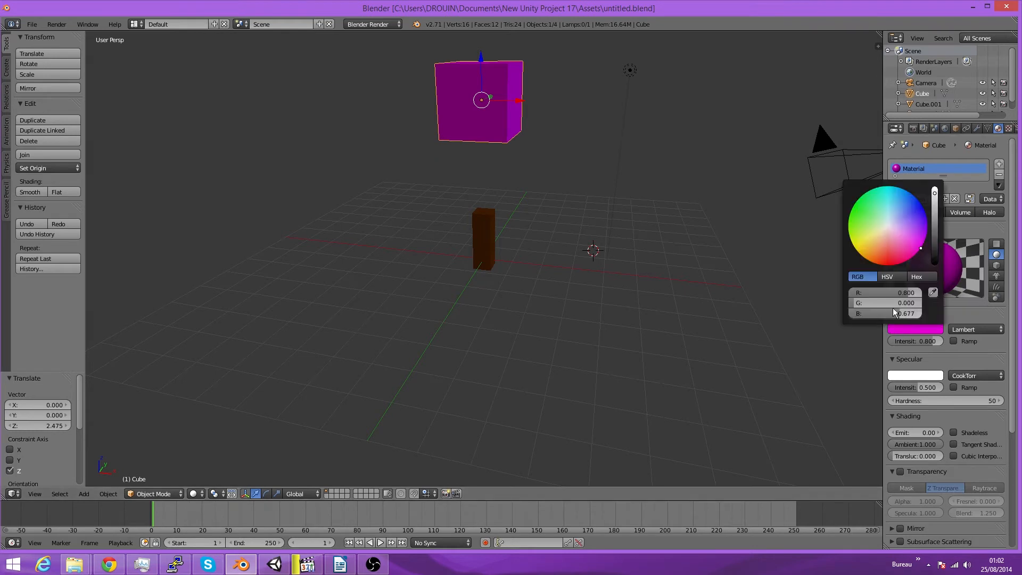
left_click_drag(893, 243, 920, 203)
Save the scene under the new name untitled2.blend in the Unity project's Assets folder.
left_click(38, 23)
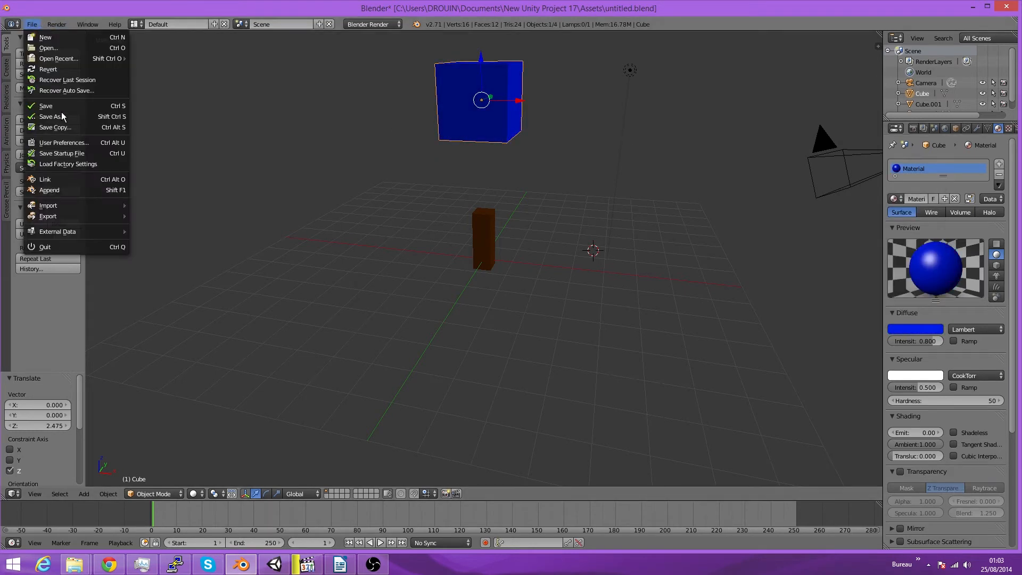
left_click(63, 117)
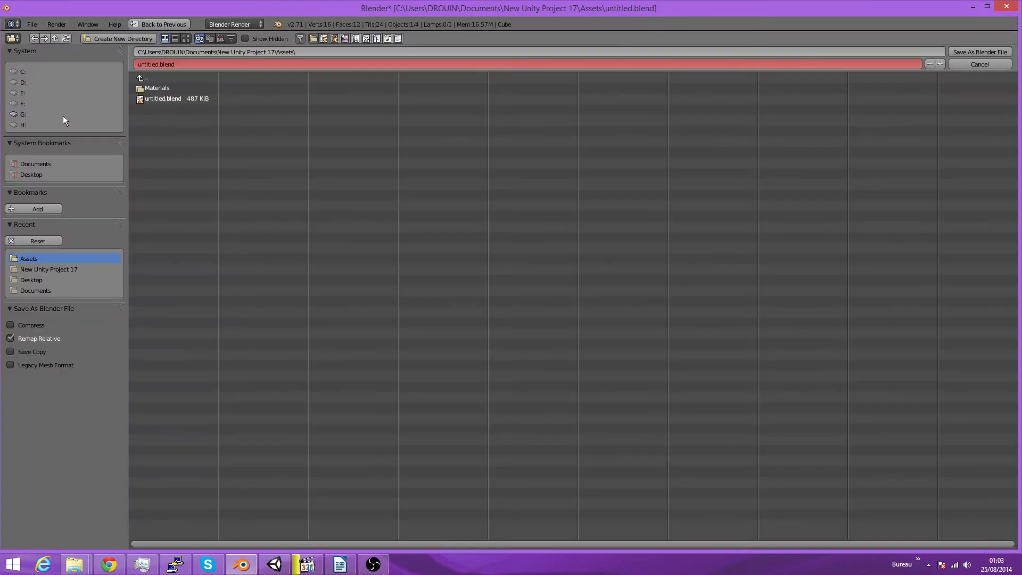
left_click(149, 64)
type("2")
key("Return")
left_click(994, 53)
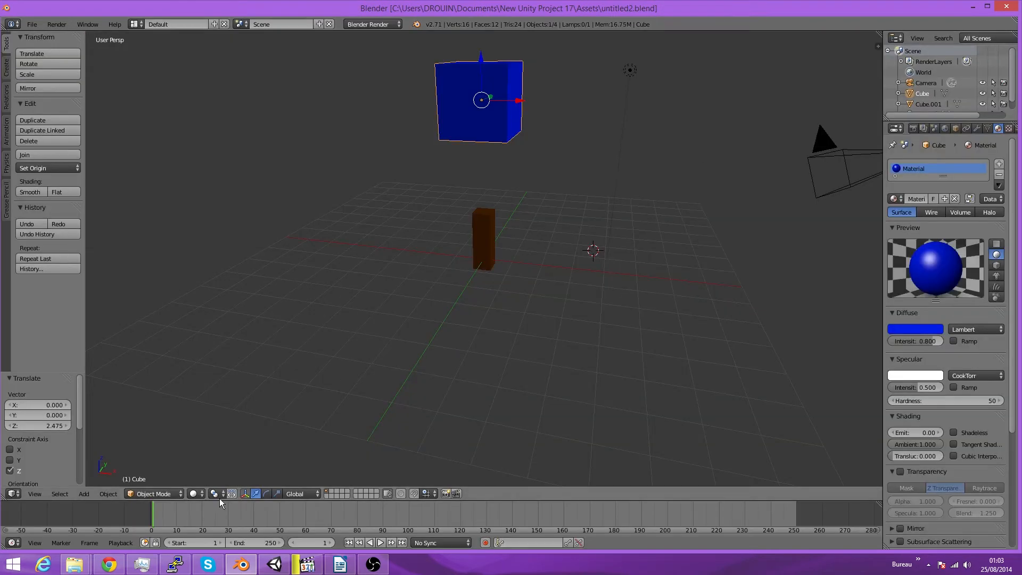
Switch to Unity and place the untitled2 model from the Assets folder in the scene beside the existing tree.
left_click(275, 564)
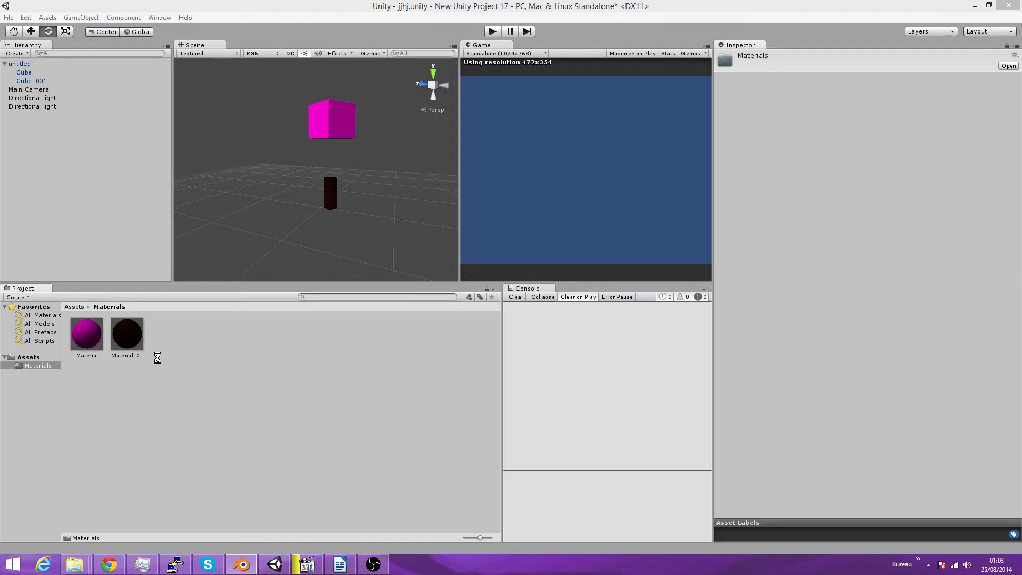
left_click(72, 307)
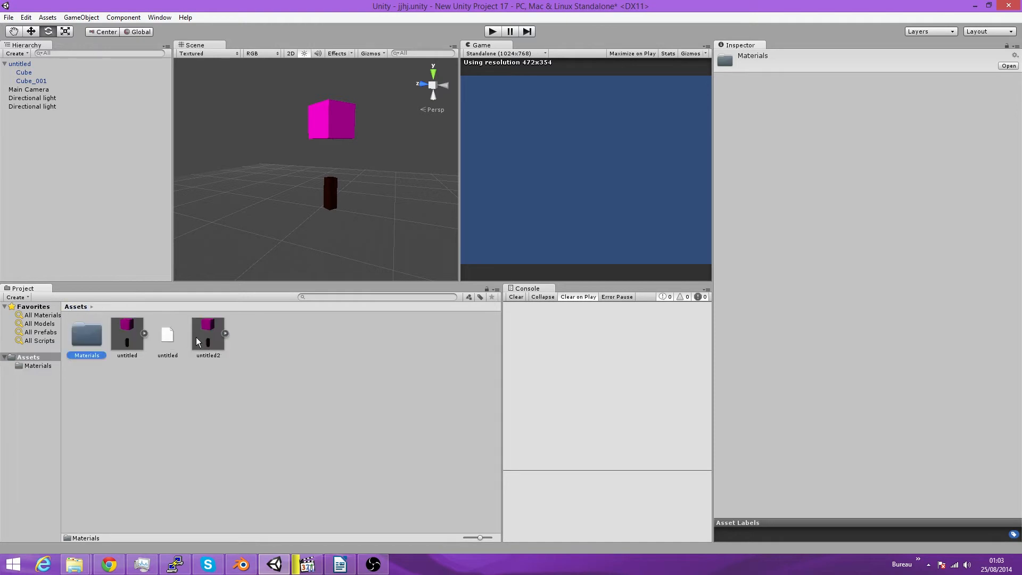
left_click_drag(196, 337, 256, 270)
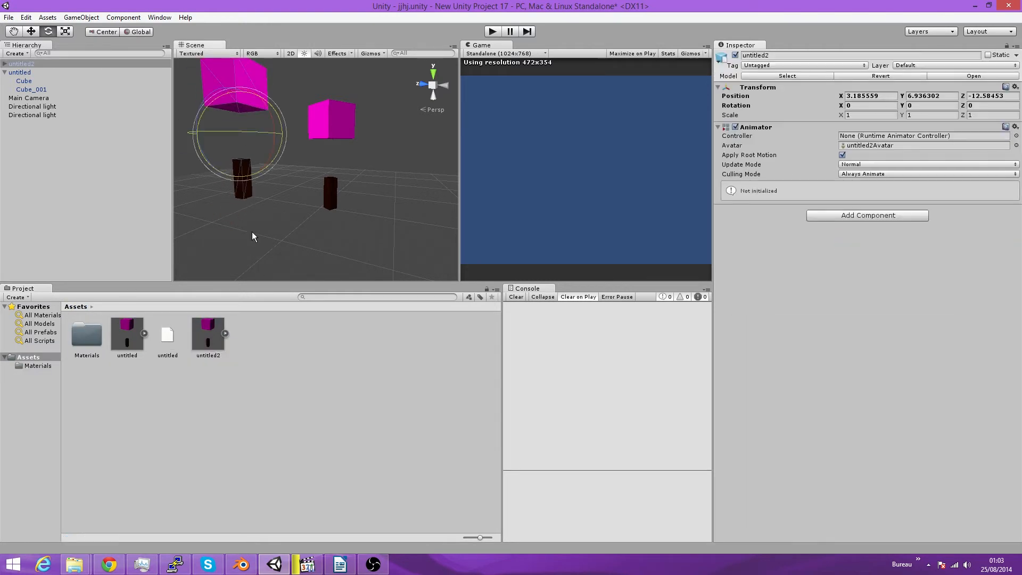
Open the Materials folder and inspect the foliage and trunk materials used by the imported models.
left_click(107, 336)
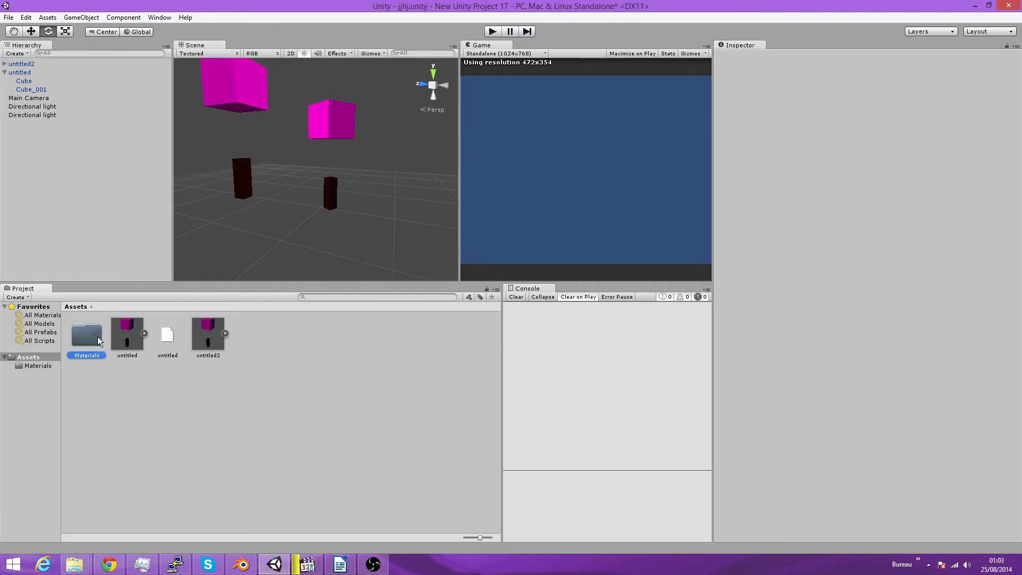
double_click(98, 337)
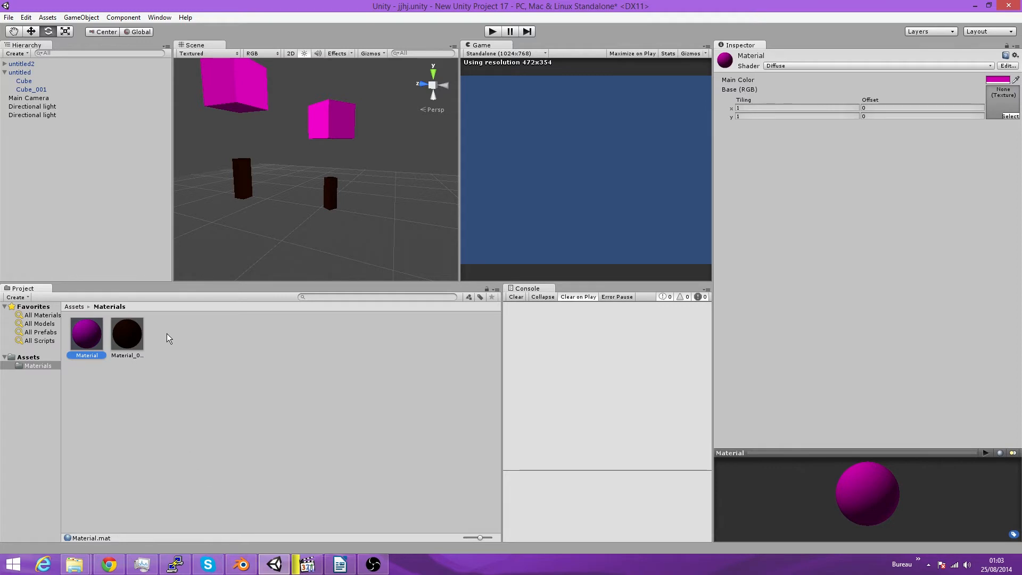
left_click(127, 341)
left_click(79, 345)
left_click(117, 343)
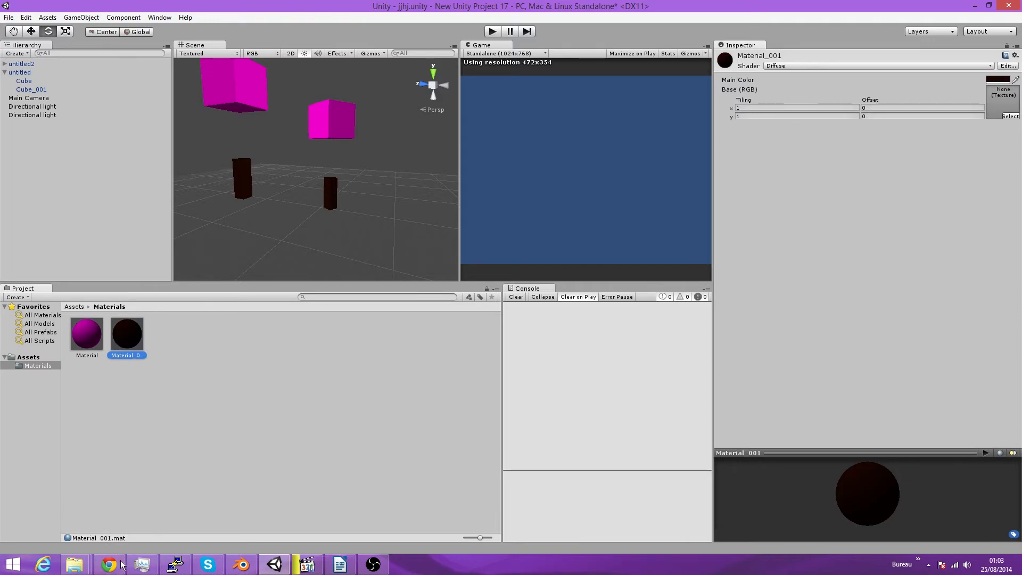
Switch to Blender, compare the trunk and foliage material names, and rename the blue cube's material Material55.
left_click(234, 567)
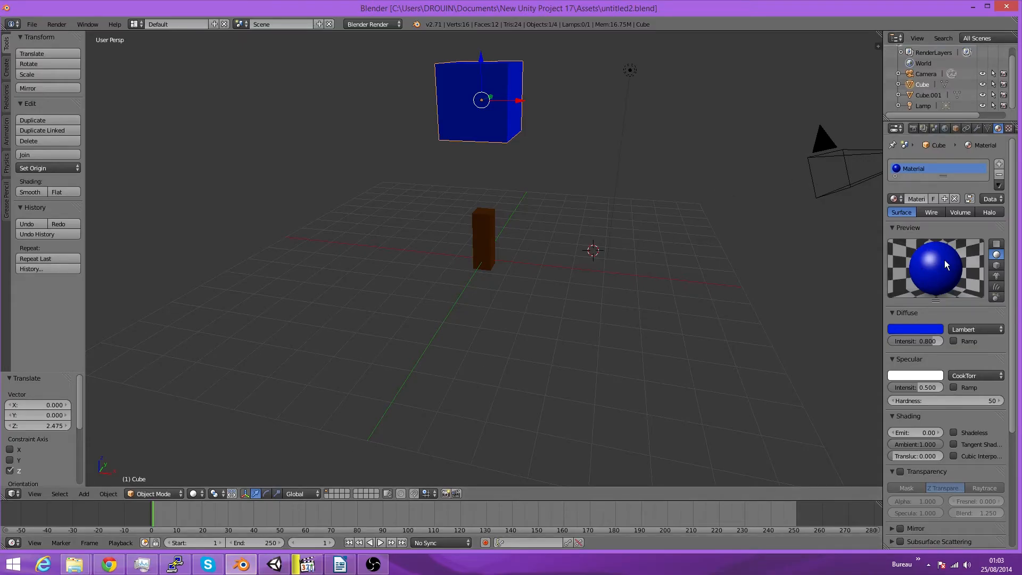
right_click(494, 240)
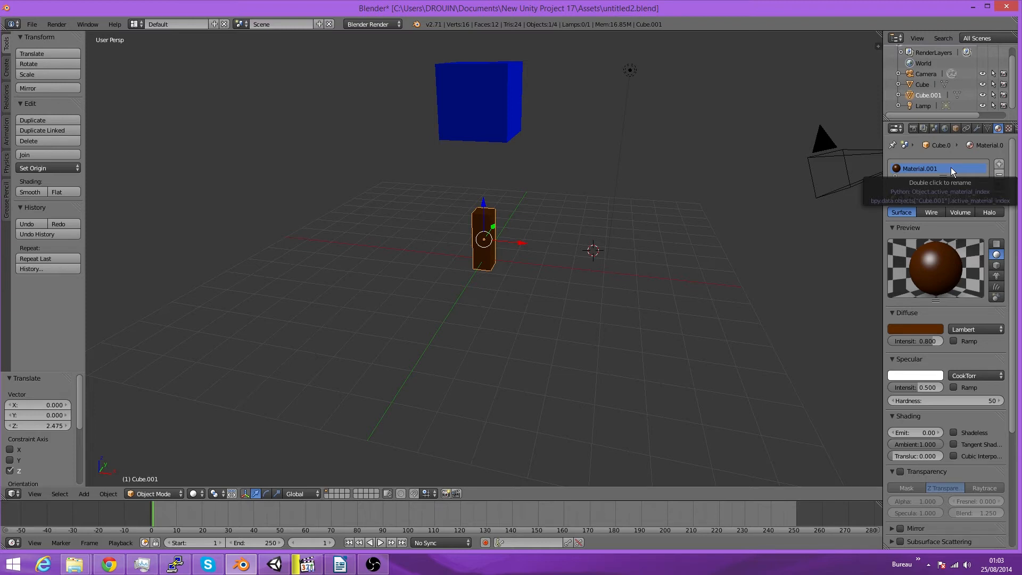
right_click(454, 96)
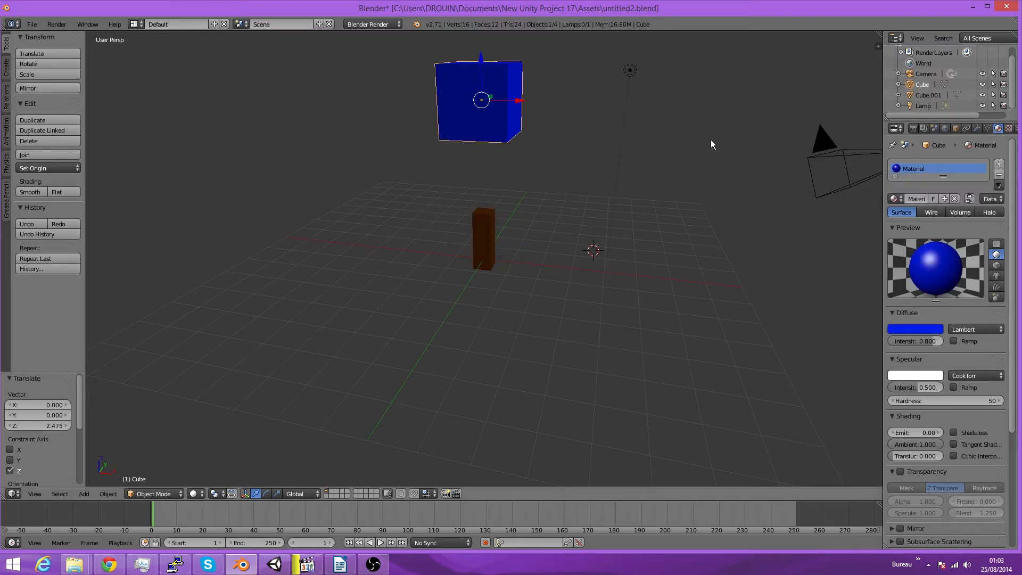
double_click(928, 168)
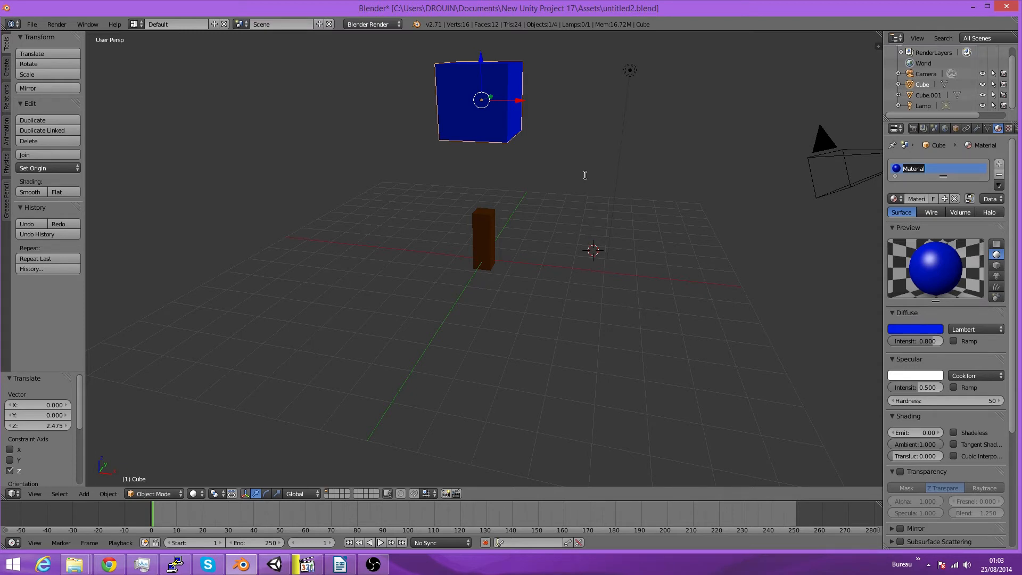
key("Return")
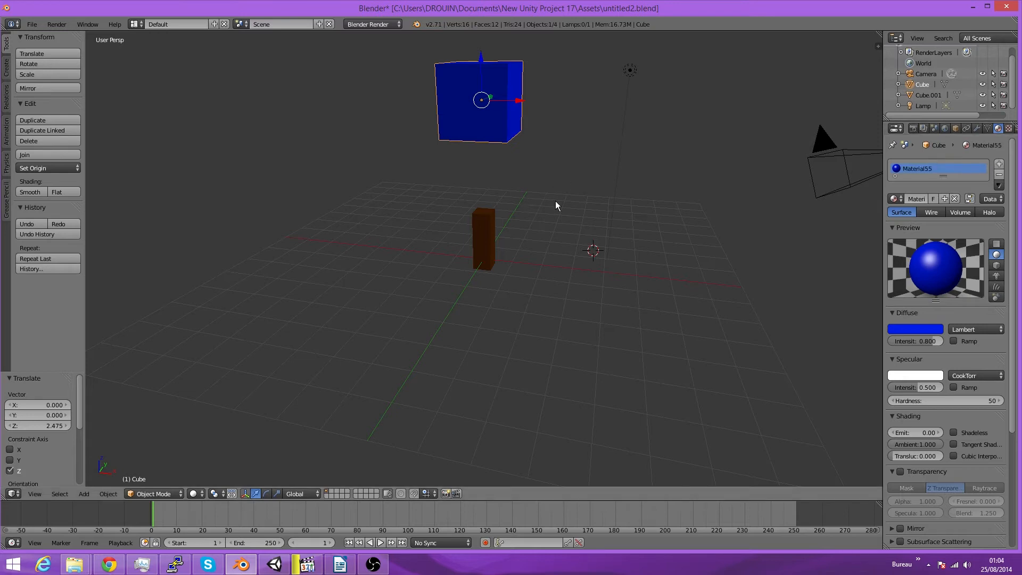
Save the changes to untitled2.blend, then return to Unity to check the updated untitled2 model and the Assets folder.
left_click(30, 24)
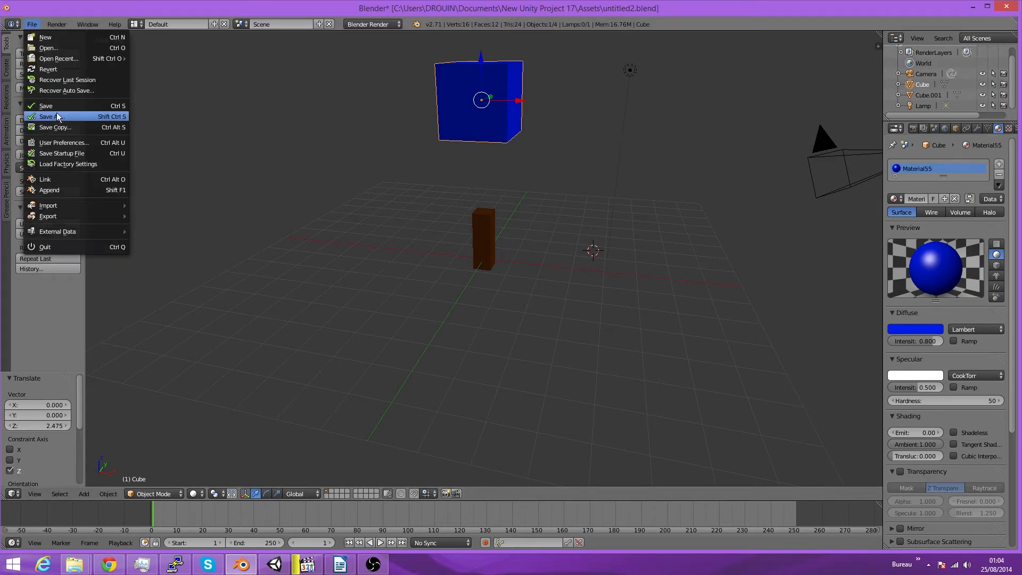
left_click(57, 112)
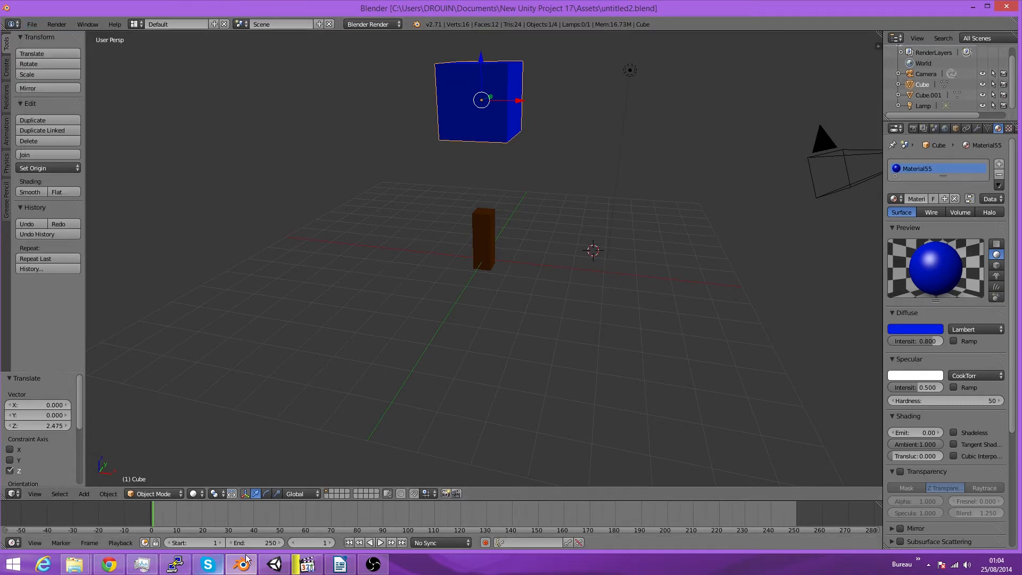
left_click(274, 564)
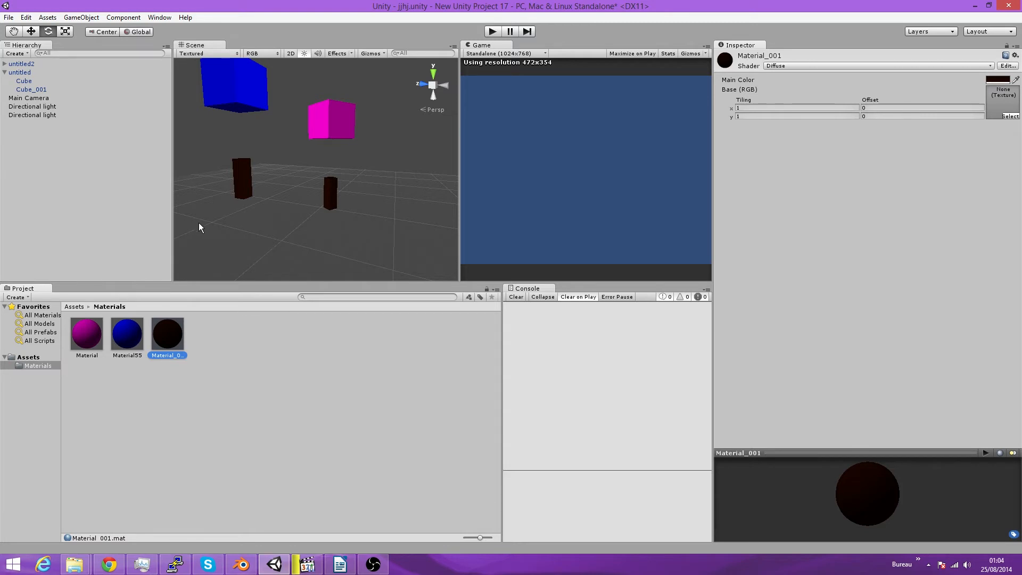
left_click(239, 111)
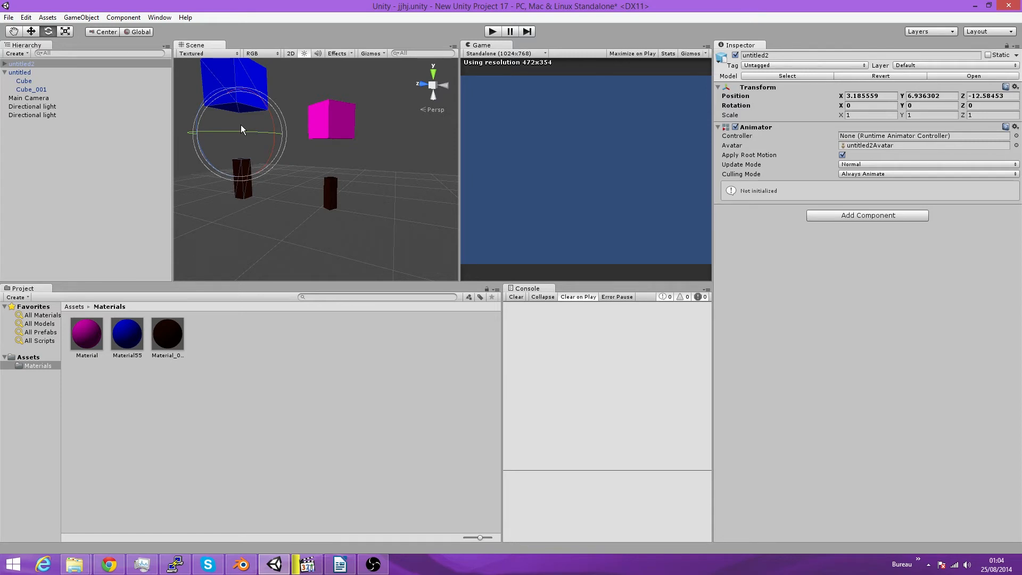
left_click(75, 307)
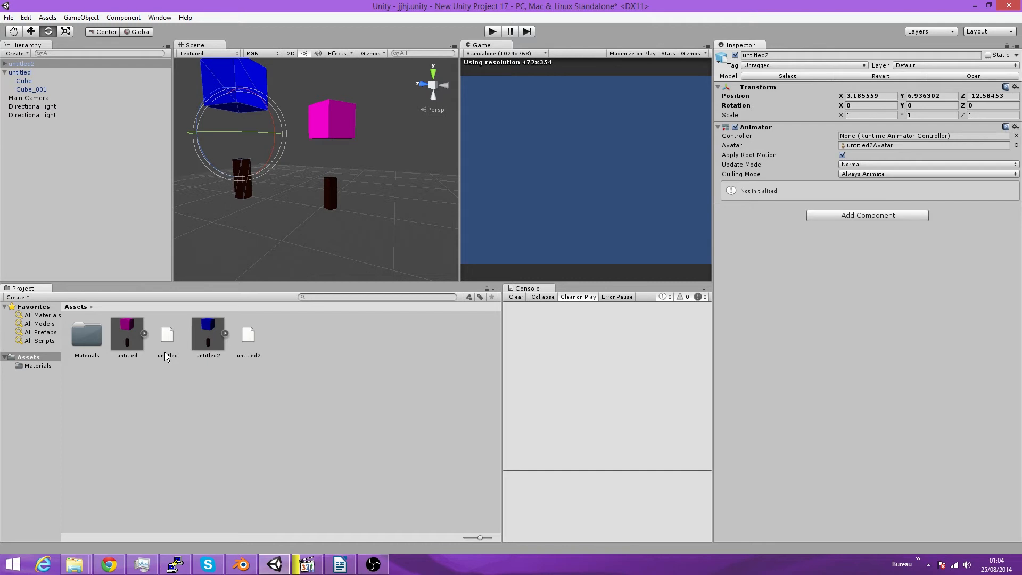
Switch to File Explorer and open untitled555555.blend from the New Unity Project 17 folder in Blender.
left_click(241, 564)
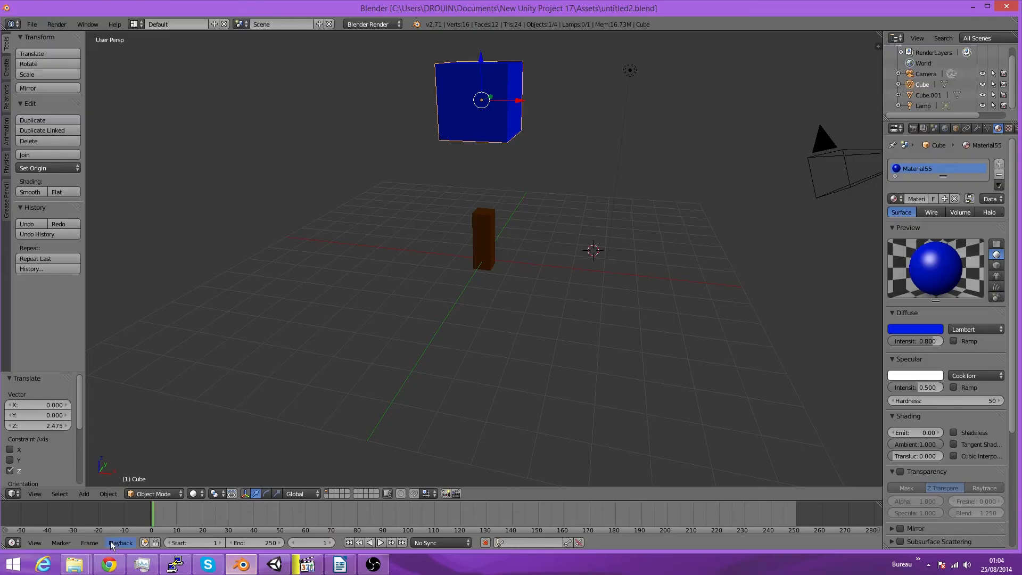
mouse_move(75, 564)
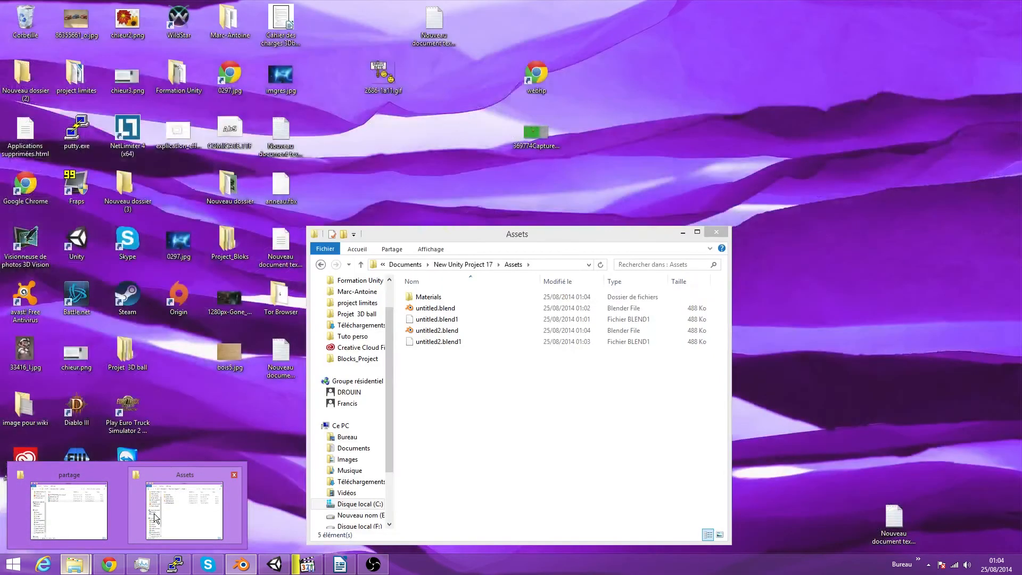
left_click(155, 516)
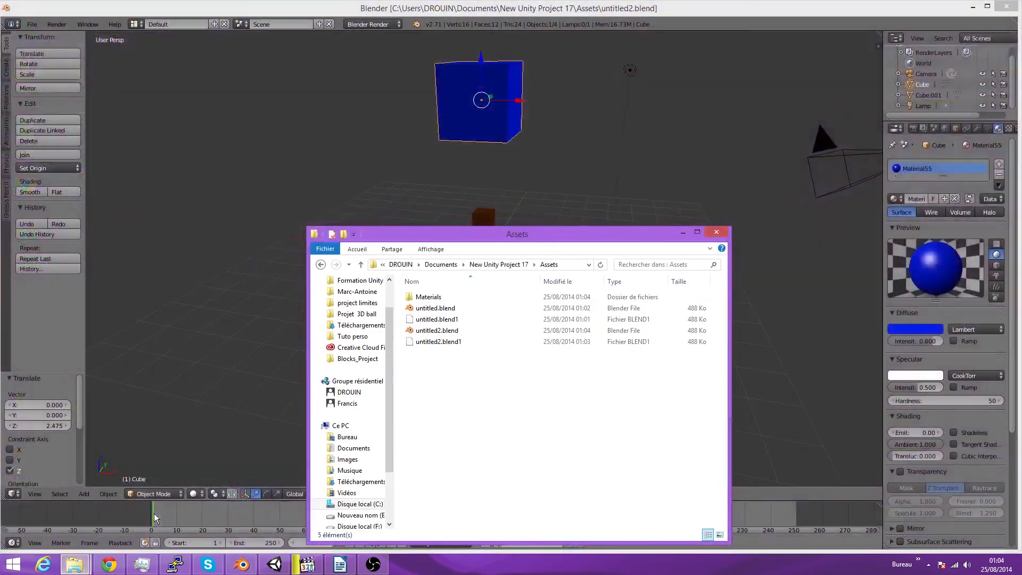
left_click(493, 264)
left_click(436, 352)
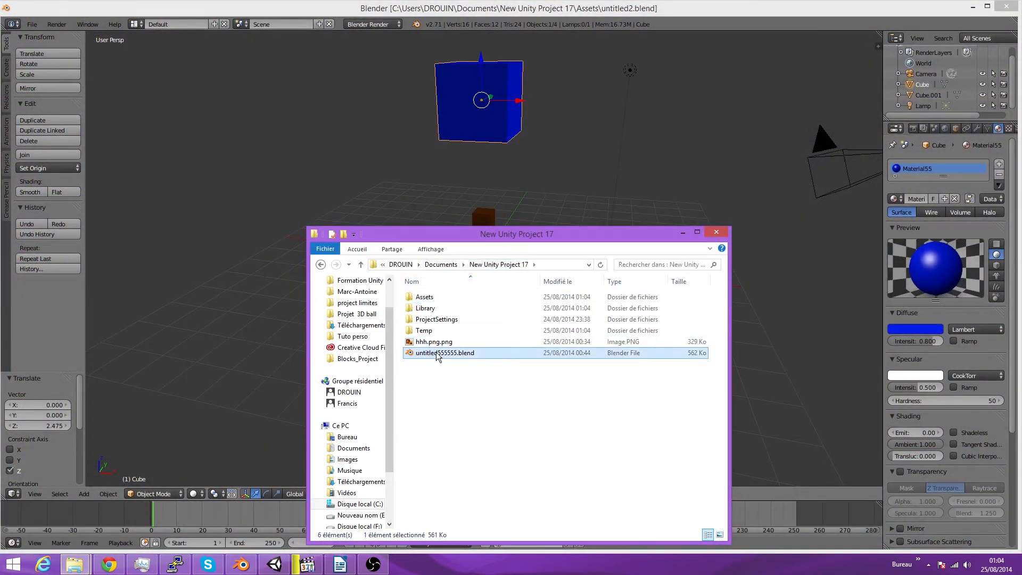
double_click(436, 352)
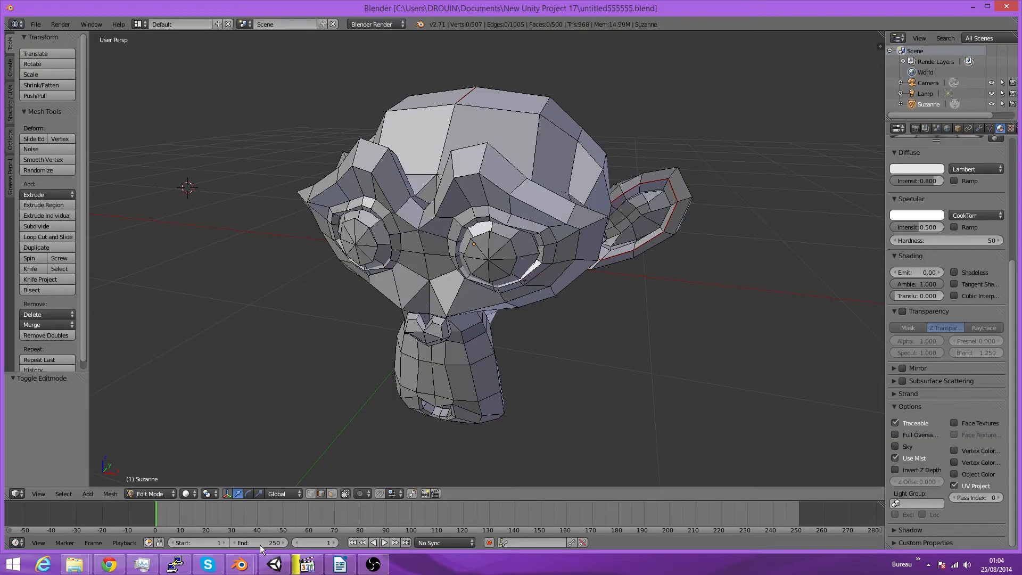
Close the Blender window holding untitled2.blend and view the monkey head in untitled555555.blend from a higher angle.
mouse_move(242, 547)
left_click(183, 505)
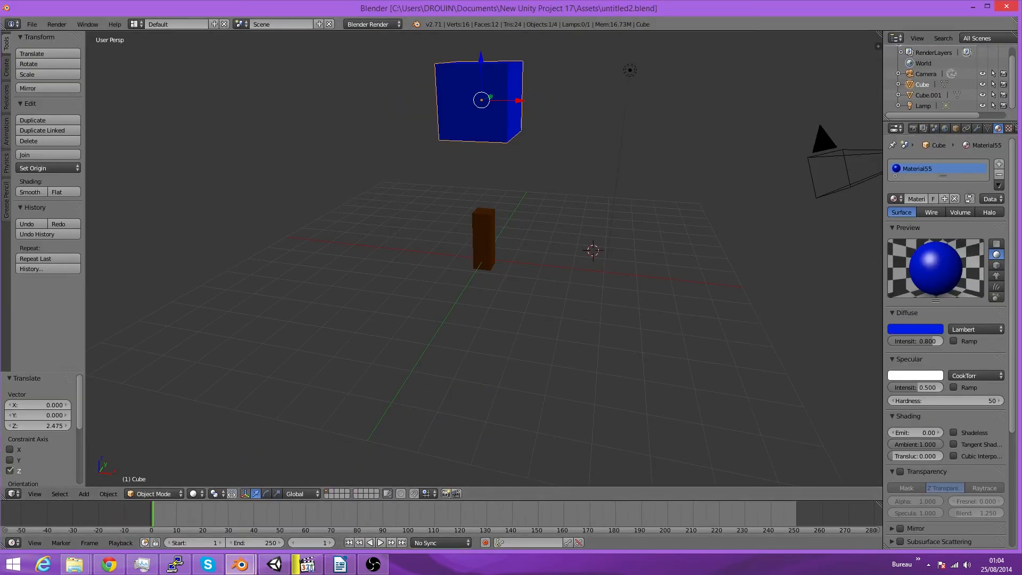
left_click(1006, 6)
left_click(586, 383)
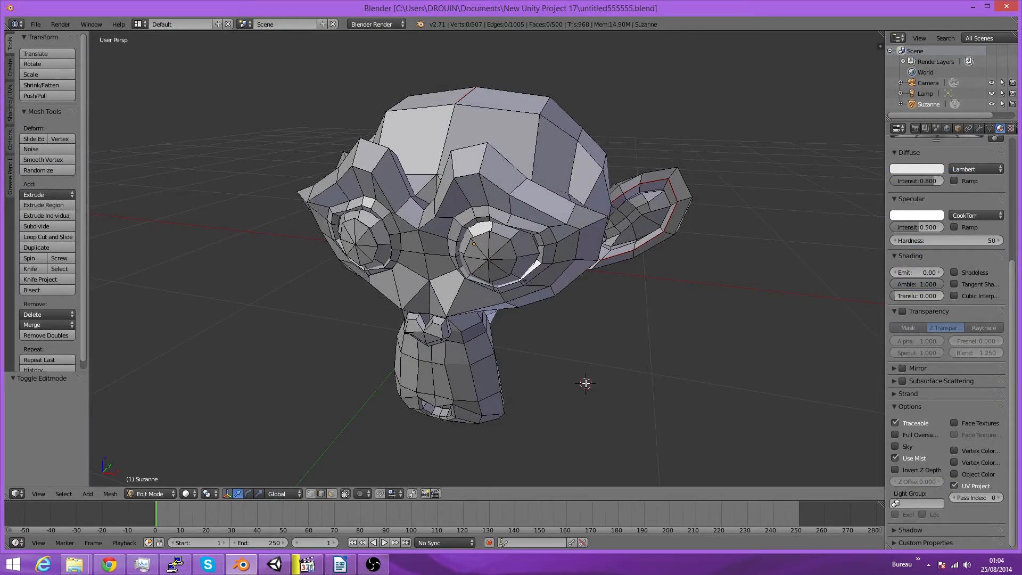
mouse_move(624, 384)
middle_mouse_down()
mouse_move(559, 350)
mouse_move(417, 303)
mouse_move(408, 261)
mouse_move(625, 343)
mouse_move(605, 414)
mouse_move(579, 401)
mouse_move(577, 329)
mouse_move(655, 346)
mouse_move(644, 393)
mouse_move(591, 407)
mouse_move(543, 317)
mouse_move(551, 283)
mouse_move(623, 320)
mouse_move(616, 381)
mouse_move(608, 377)
middle_mouse_up()
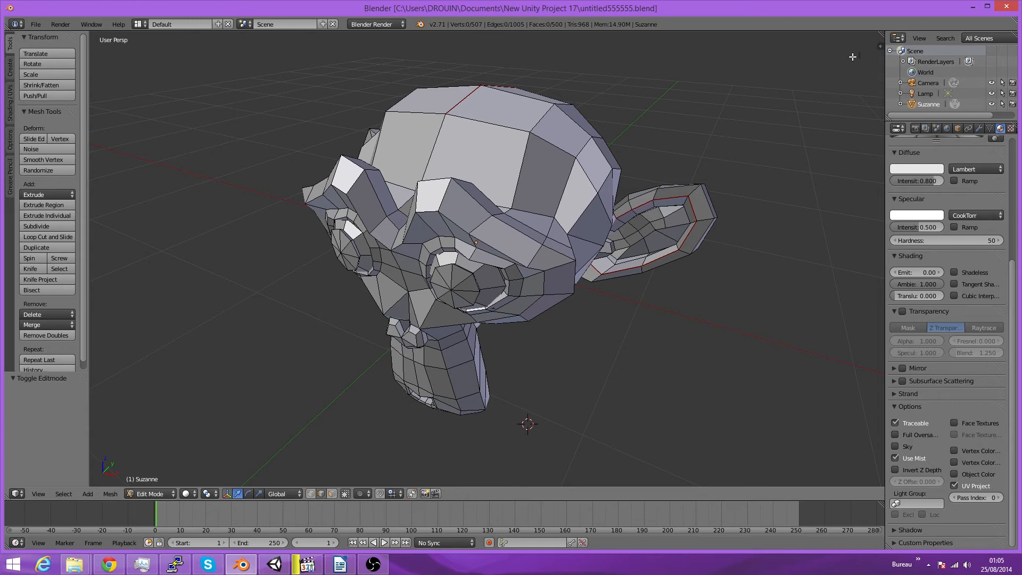
Widen the tool shelf beside the monkey head in the 3D view.
left_click_drag(88, 422, 24, 394)
left_click_drag(93, 390, 219, 396)
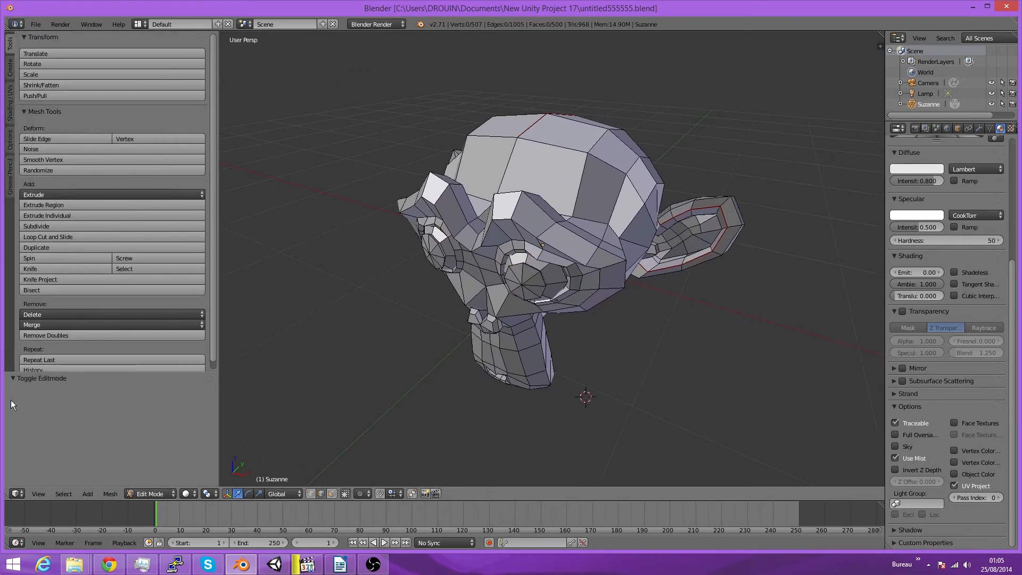
mouse_move(3, 403)
left_mouse_down()
mouse_move(42, 400)
mouse_move(2, 401)
left_mouse_up()
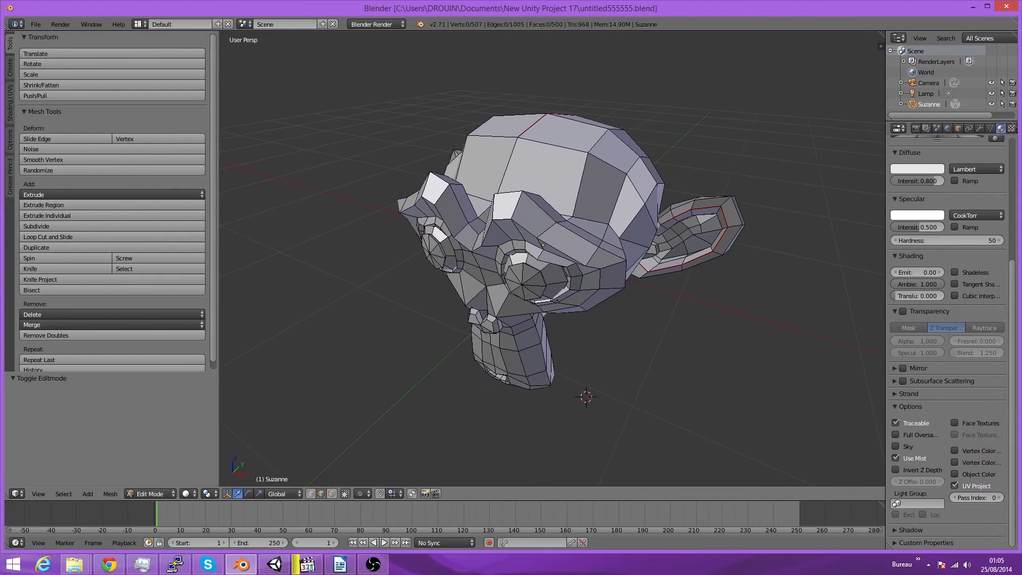
Split the 3D view into two side-by-side views and narrow the tool shelf in each.
left_click_drag(882, 33, 407, 160)
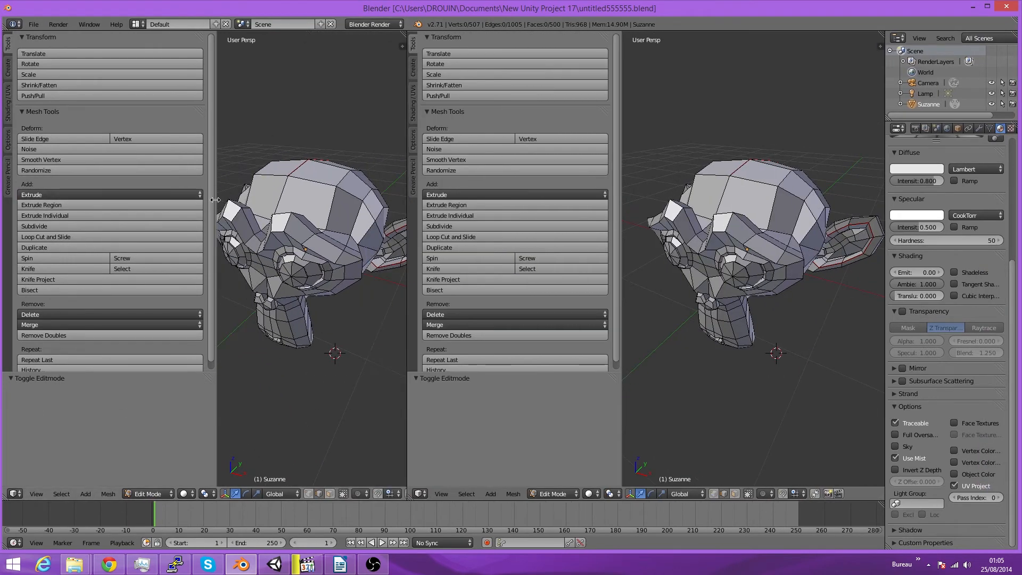
left_click_drag(215, 198, 75, 197)
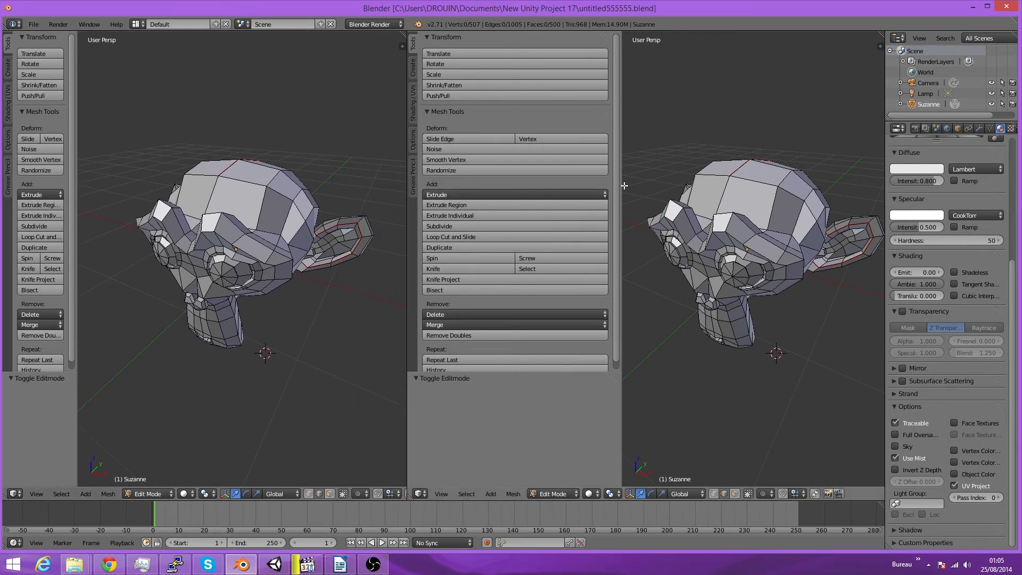
left_click_drag(618, 190, 502, 192)
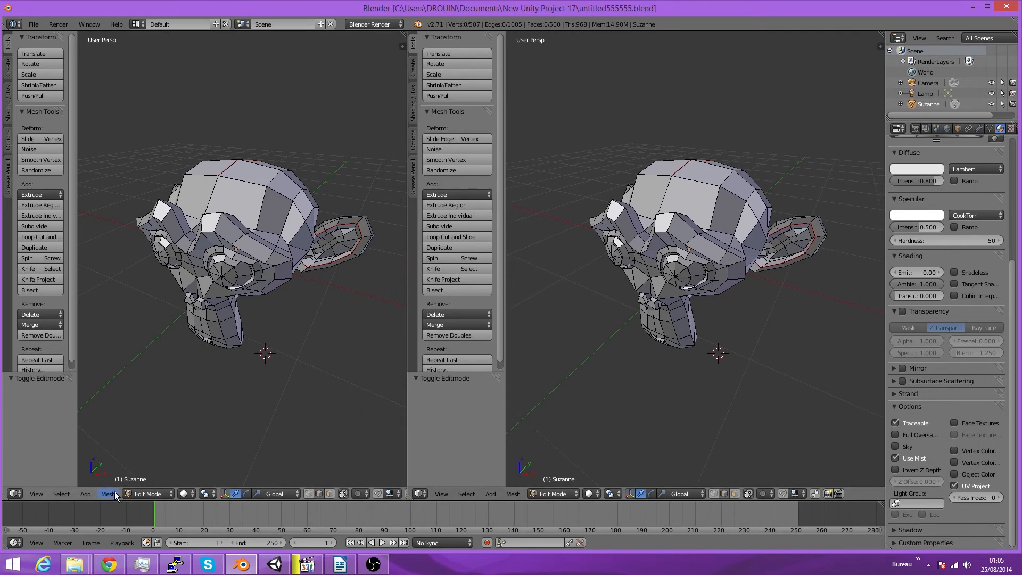
Change the first of the two 3D views into a UV/Image Editor.
left_click(86, 494)
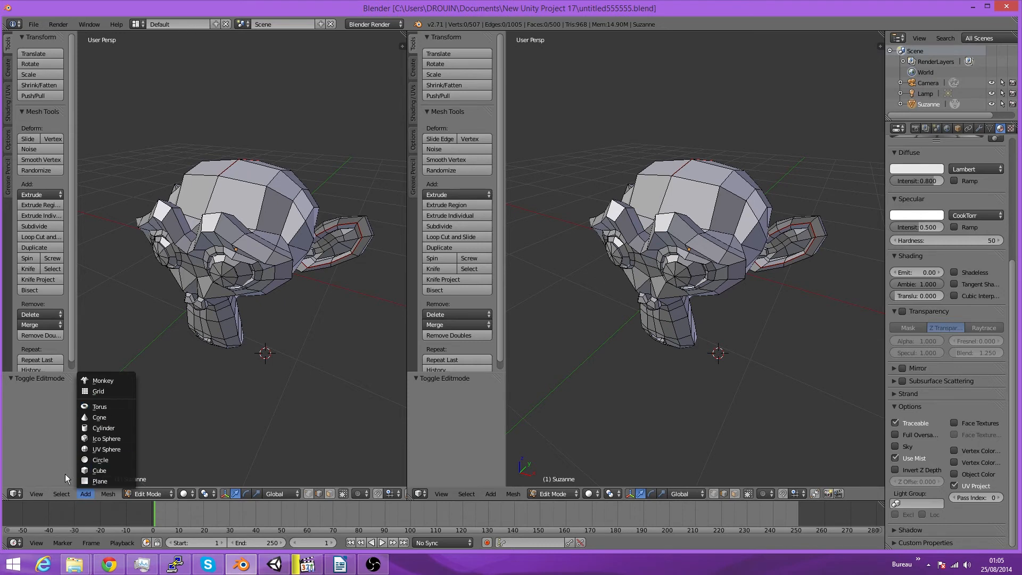
left_click(15, 494)
left_click(48, 411)
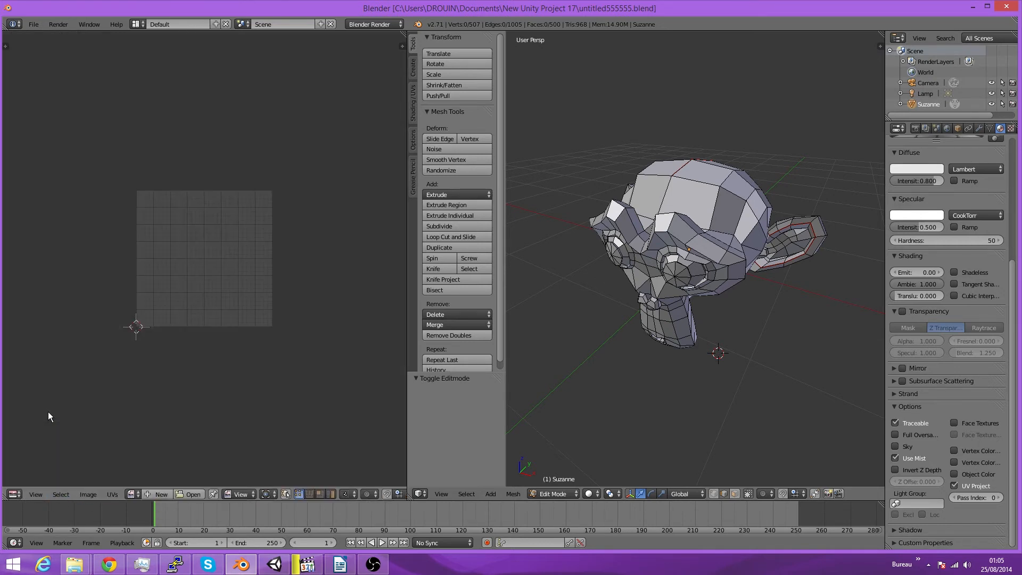
Select the monkey head's entire mesh in the 3D view to display its UV layout.
left_click(667, 200)
left_click(573, 385)
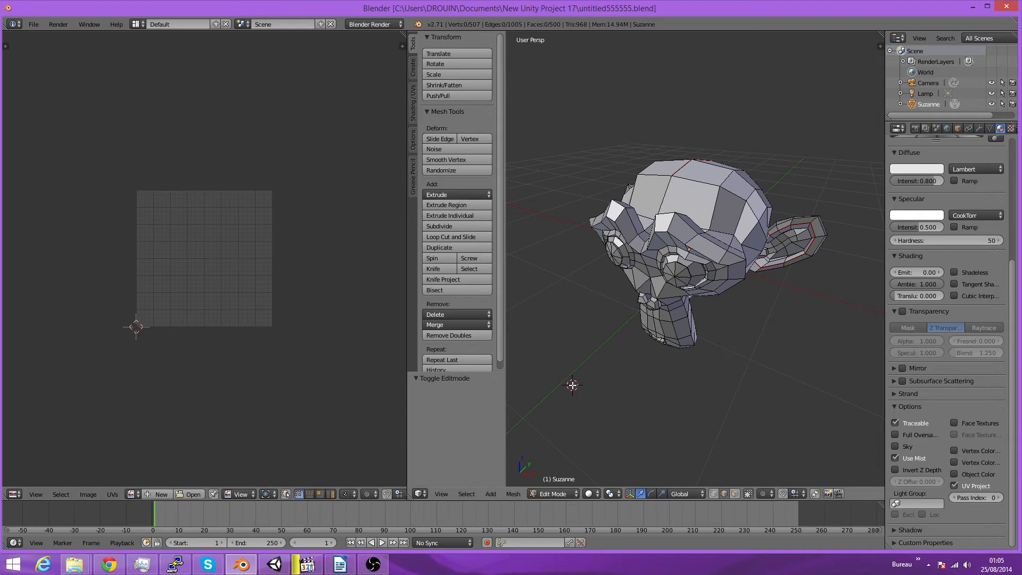
key("a")
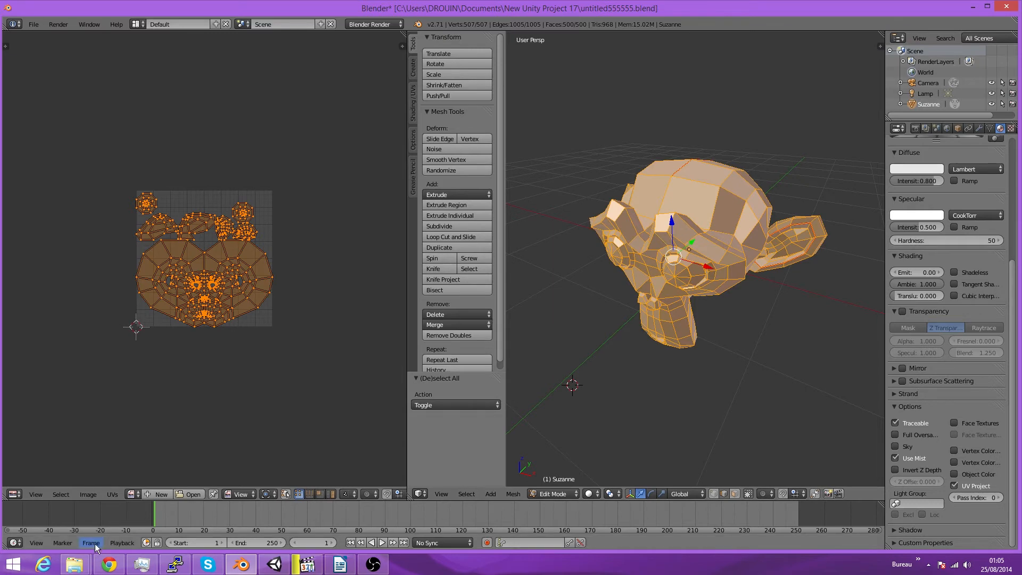
Switch to the New Unity Project 17 folder in File Explorer, view the hhh.png.png image and return to Blender.
mouse_move(85, 559)
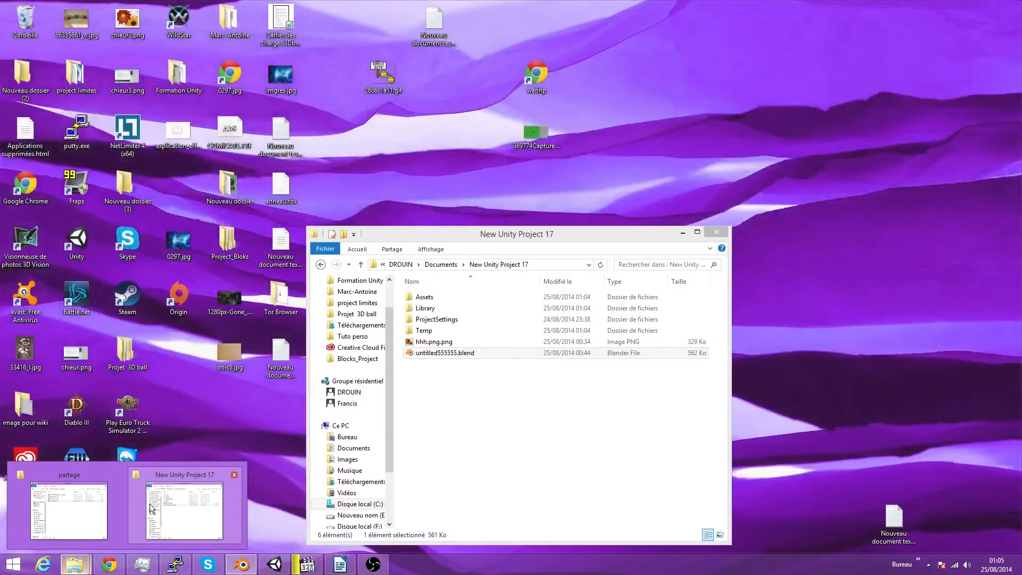
left_click(152, 508)
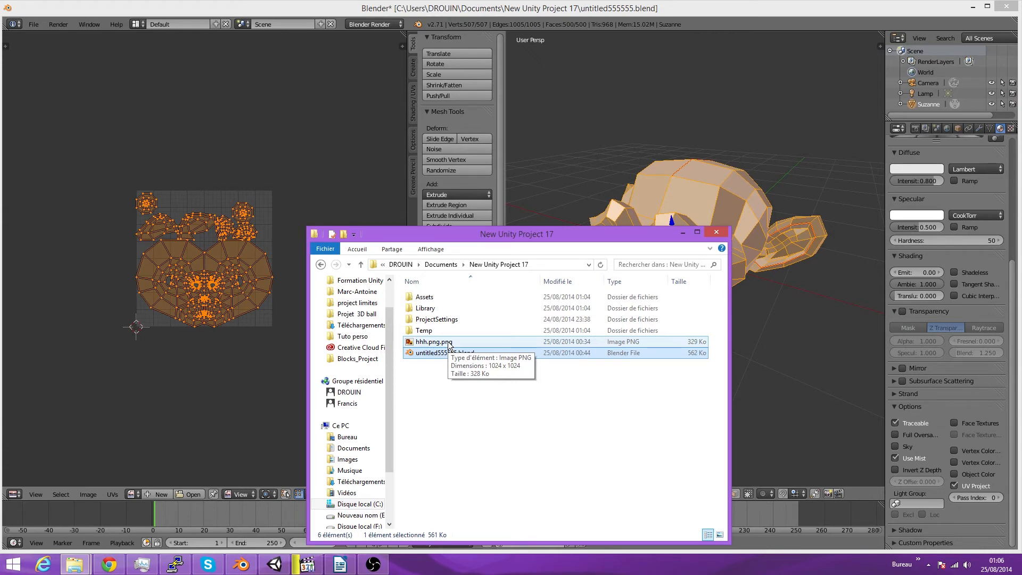
double_click(448, 343)
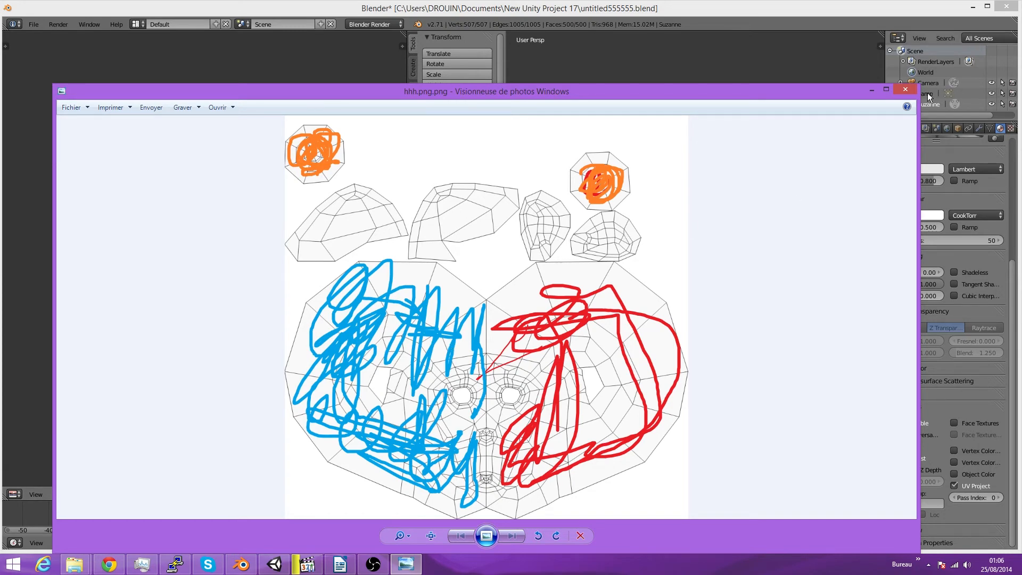
left_click(905, 89)
left_click(595, 167)
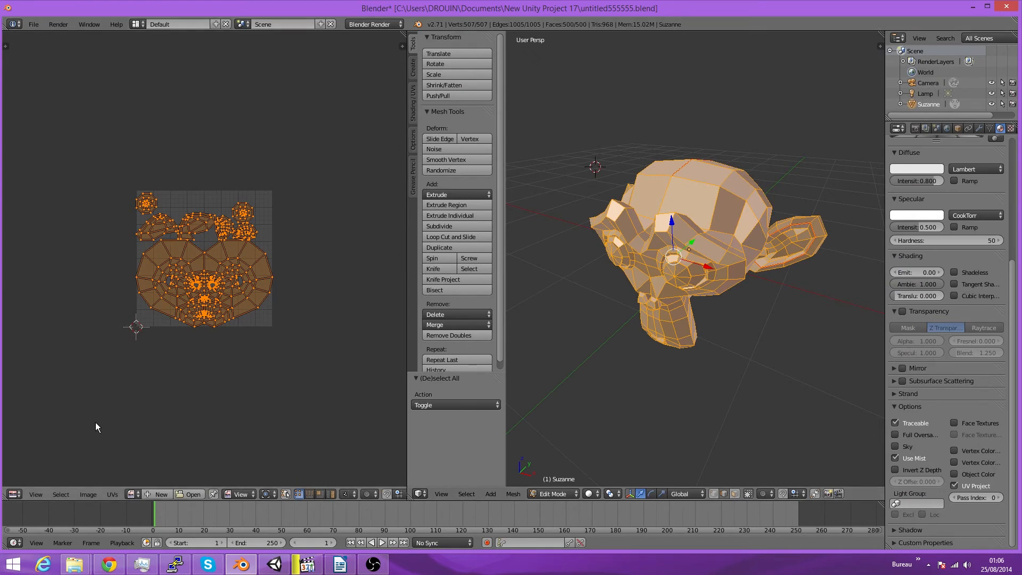
Save a copy of the monkey head file as untitled555555.blend in the project's Assets folder.
left_click(33, 25)
left_click(53, 117)
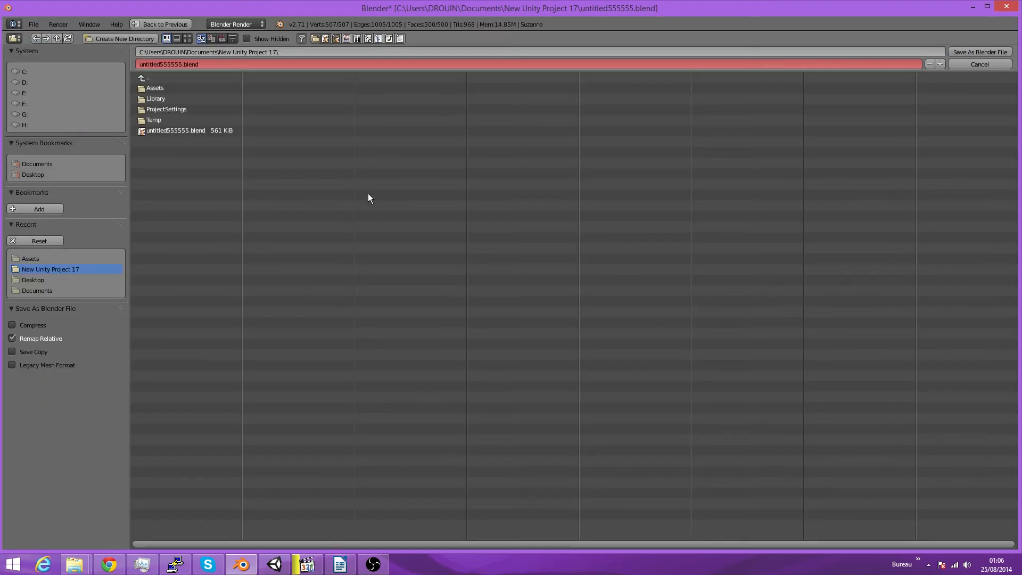
left_click(170, 88)
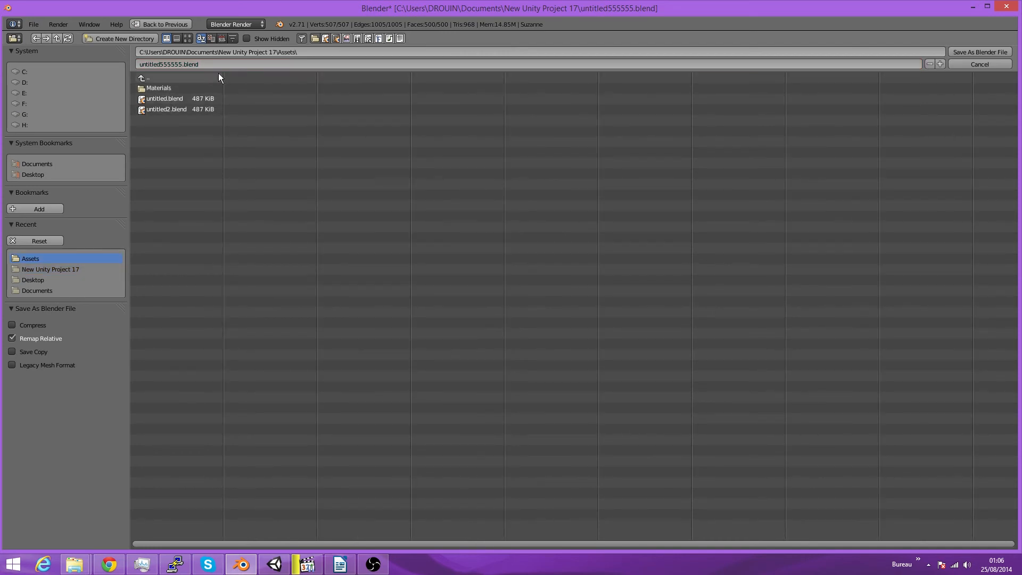
left_click(981, 52)
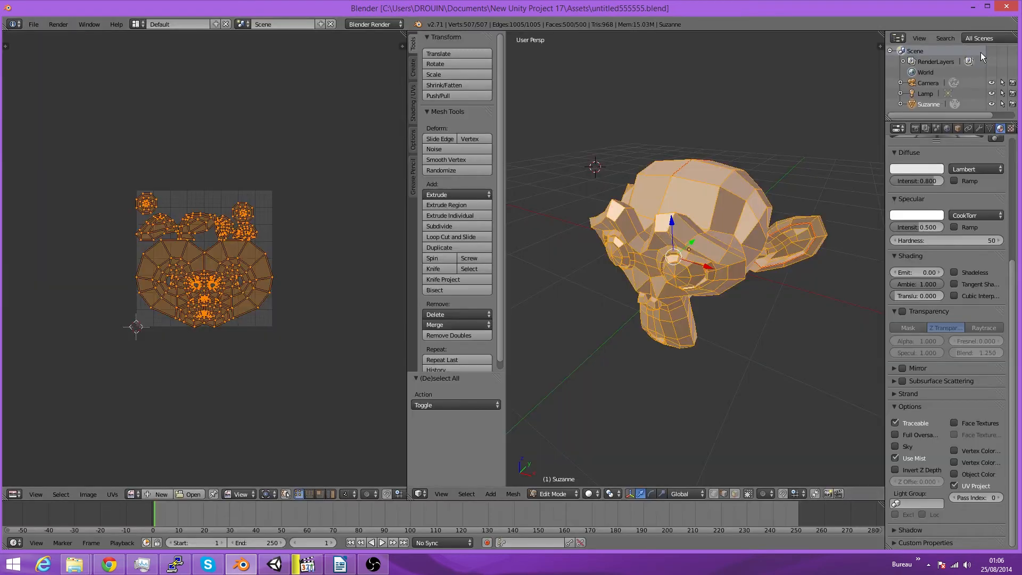
Switch to Unity and place the untitled555555 model in the scene beside the pink tree.
left_click(274, 564)
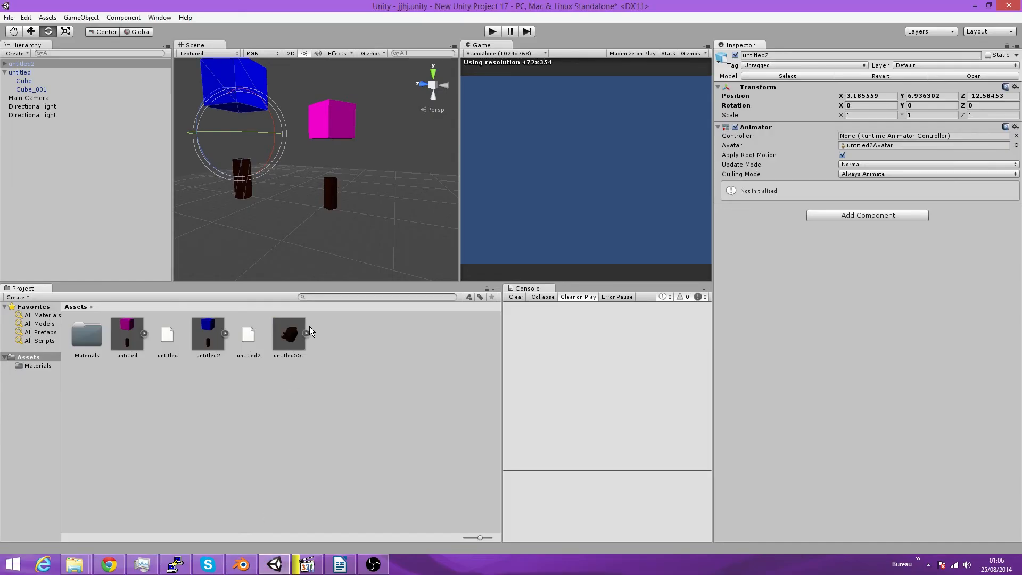
left_click_drag(292, 337, 394, 197)
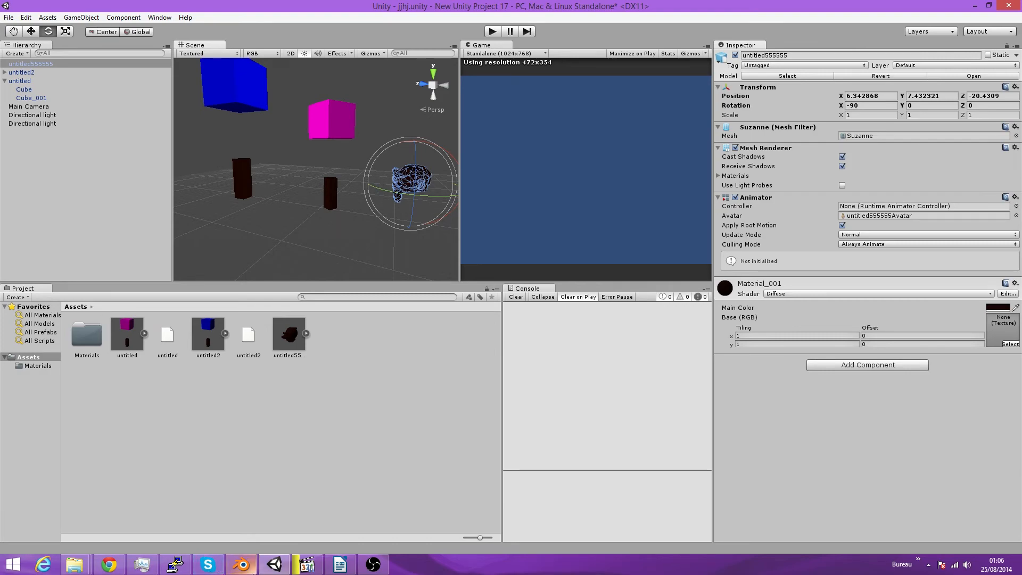
Switch to Blender, rename the monkey head's material to Materialhhh.001 and save the file.
left_click(242, 564)
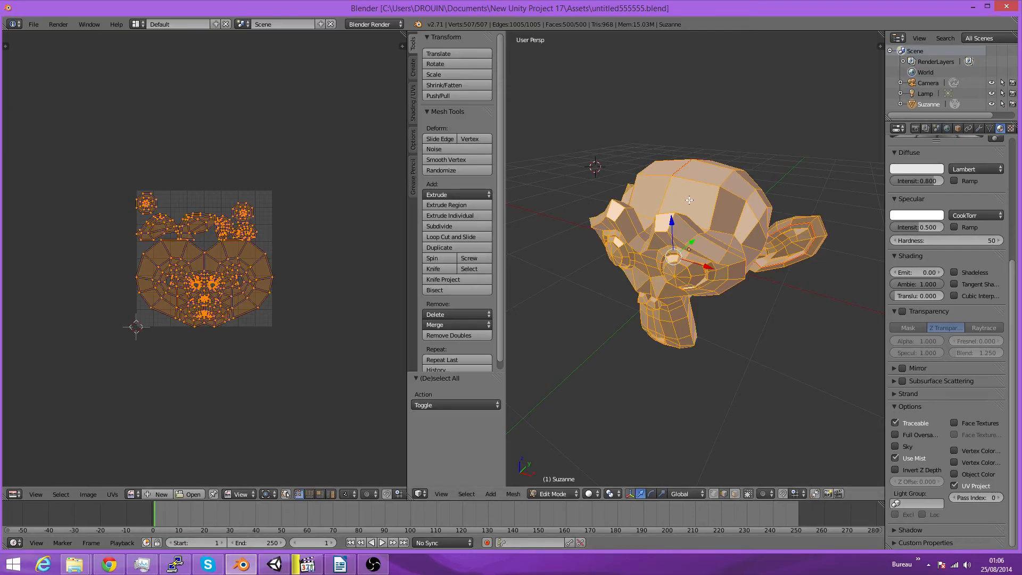
scroll(959, 207, "up", 8)
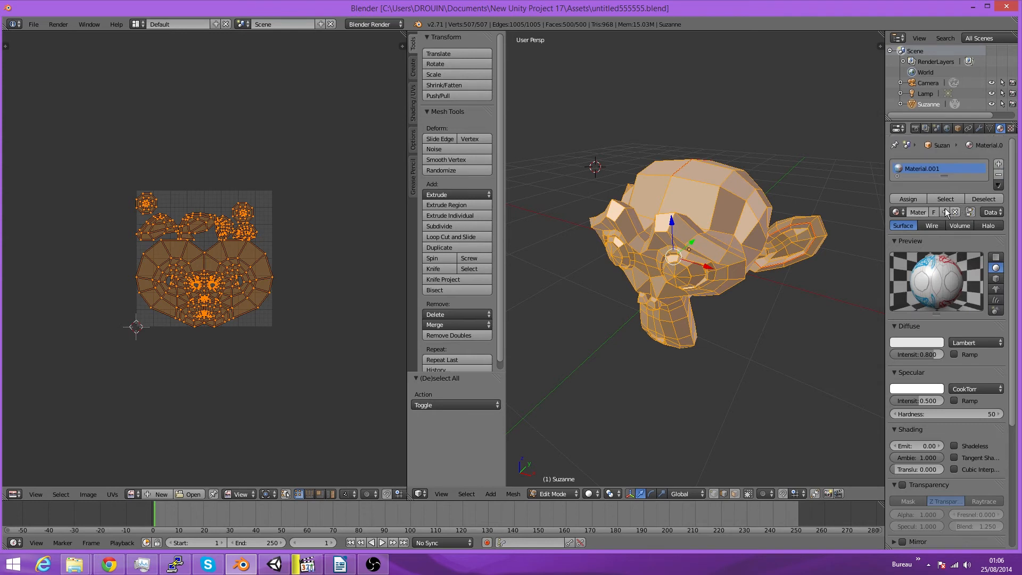
double_click(921, 168)
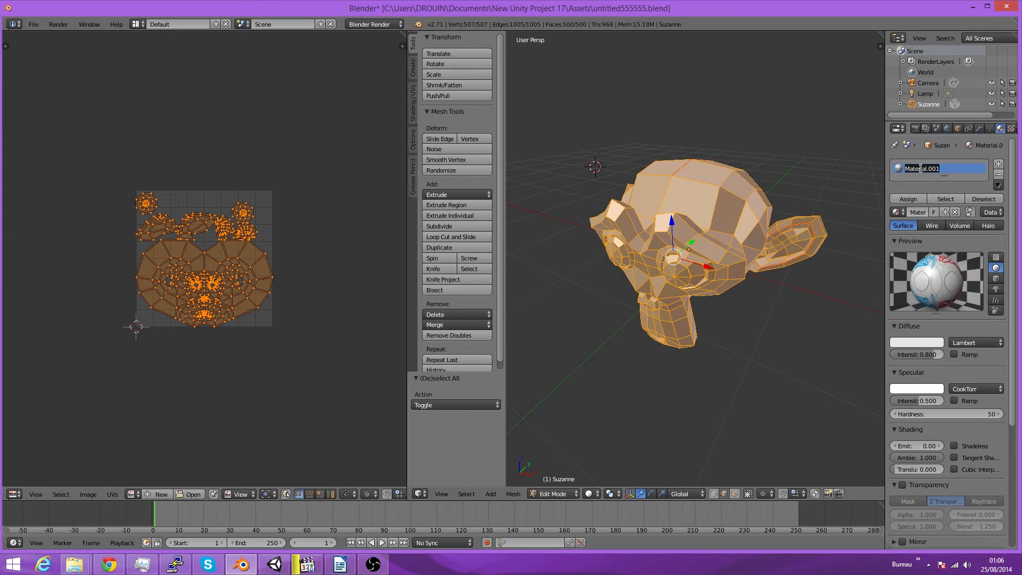
left_click(927, 175)
type("hhh")
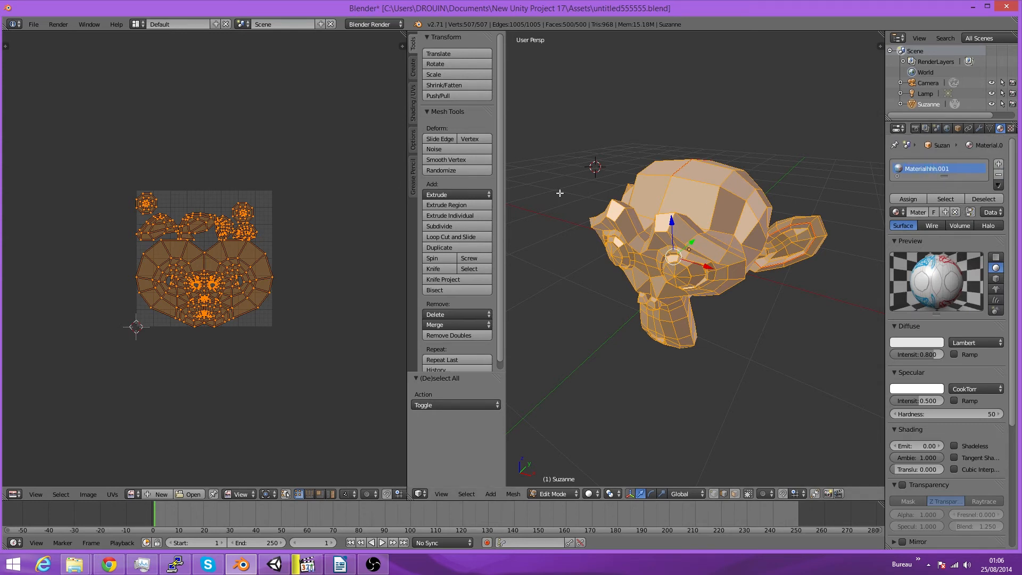
left_click(34, 24)
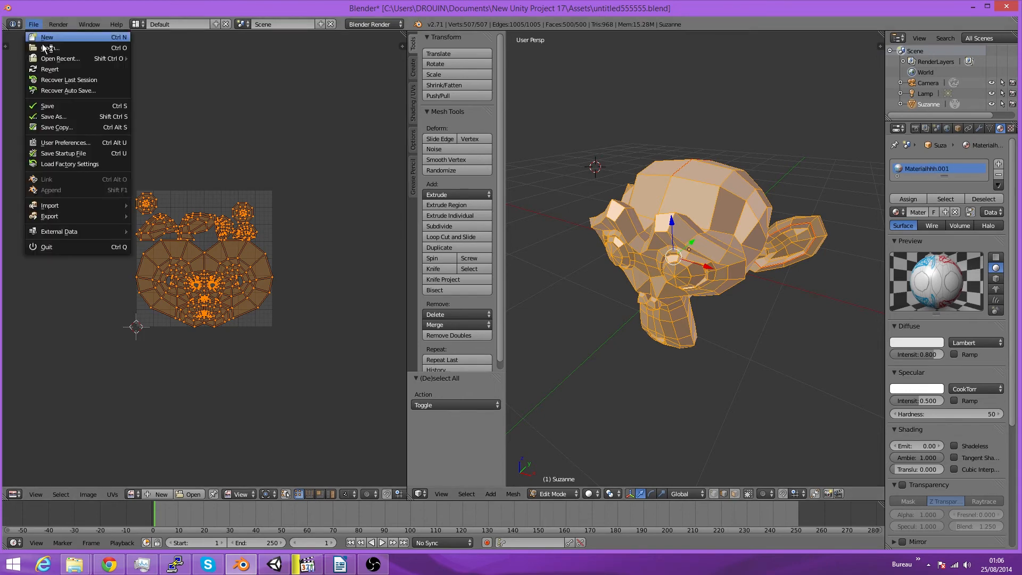
left_click(64, 106)
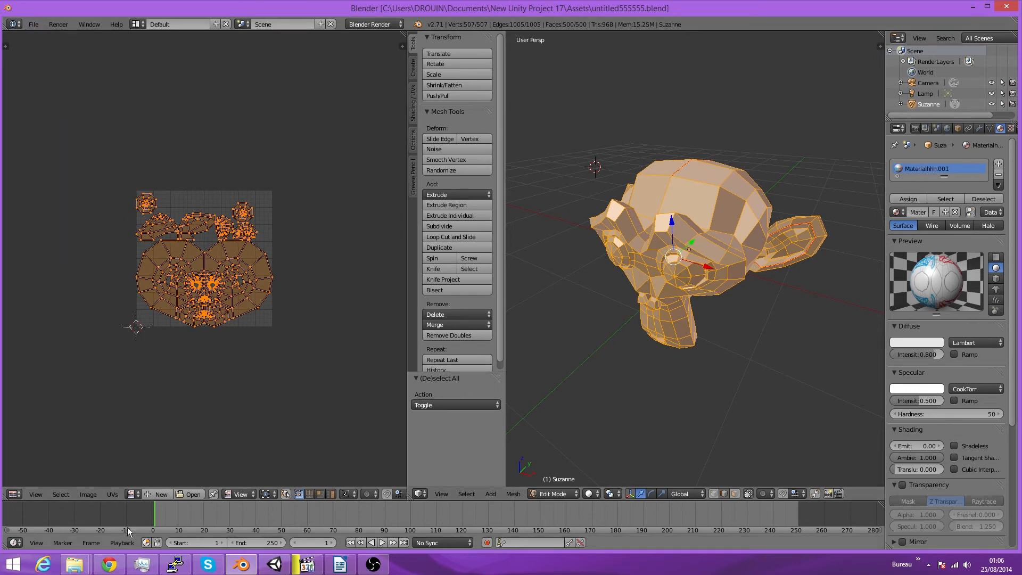
Switch to Unity and rotate the untitled555555 monkey head to about -83° around the Y axis.
left_click(274, 564)
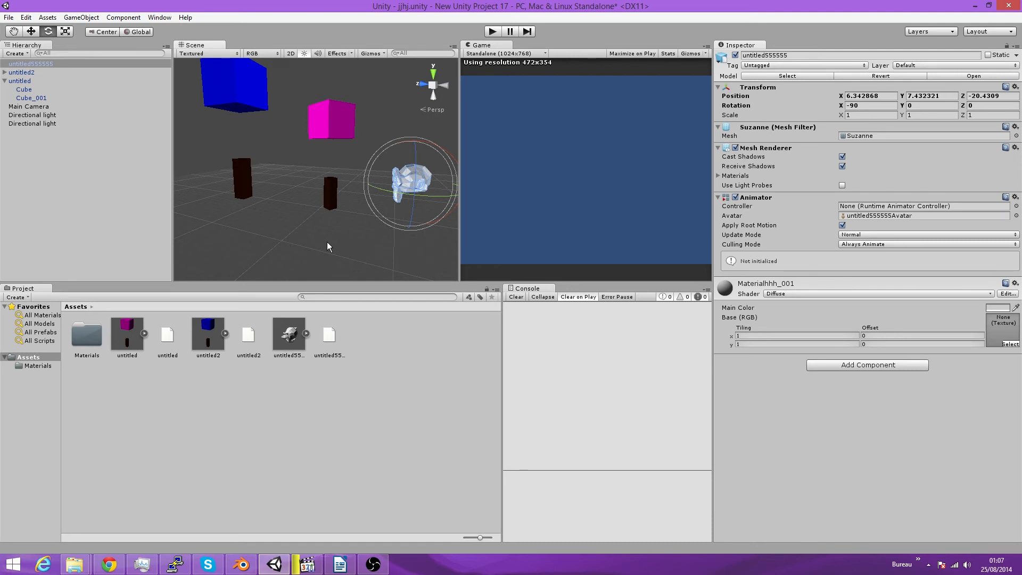
left_click_drag(391, 193, 368, 219)
middle_click_drag(369, 219, 323, 216)
scroll(352, 250, "up", 2)
scroll(350, 228, "up", 2)
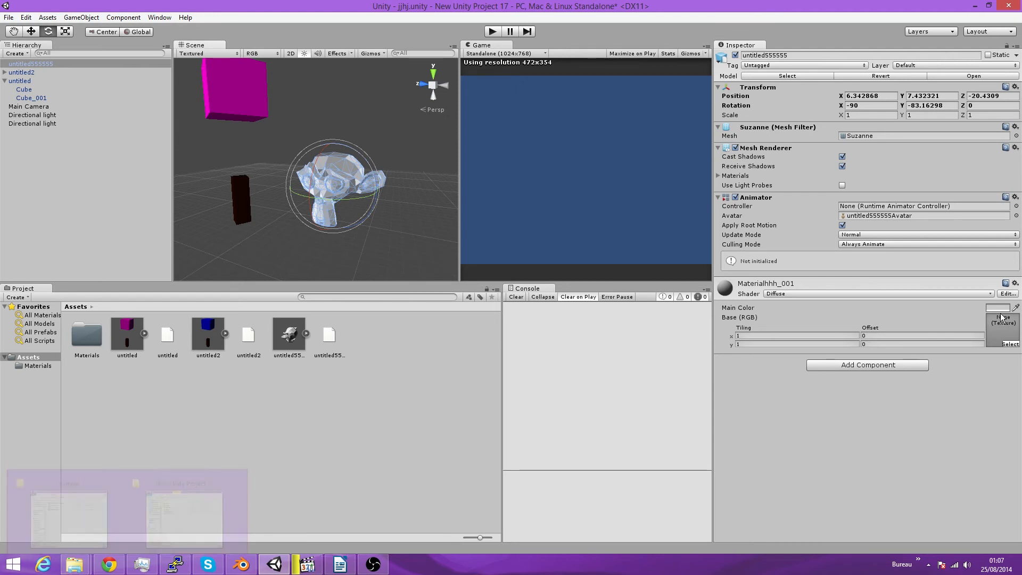
Switch to the New Unity Project 17 folder in File Explorer and view the hhh.png.png image.
mouse_move(74, 564)
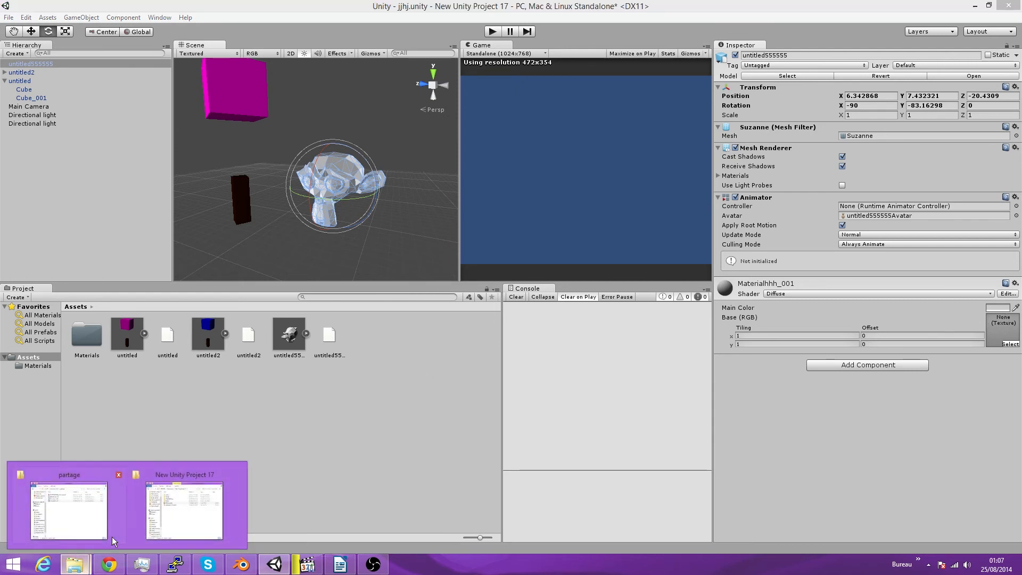
left_click(168, 525)
left_click(435, 345)
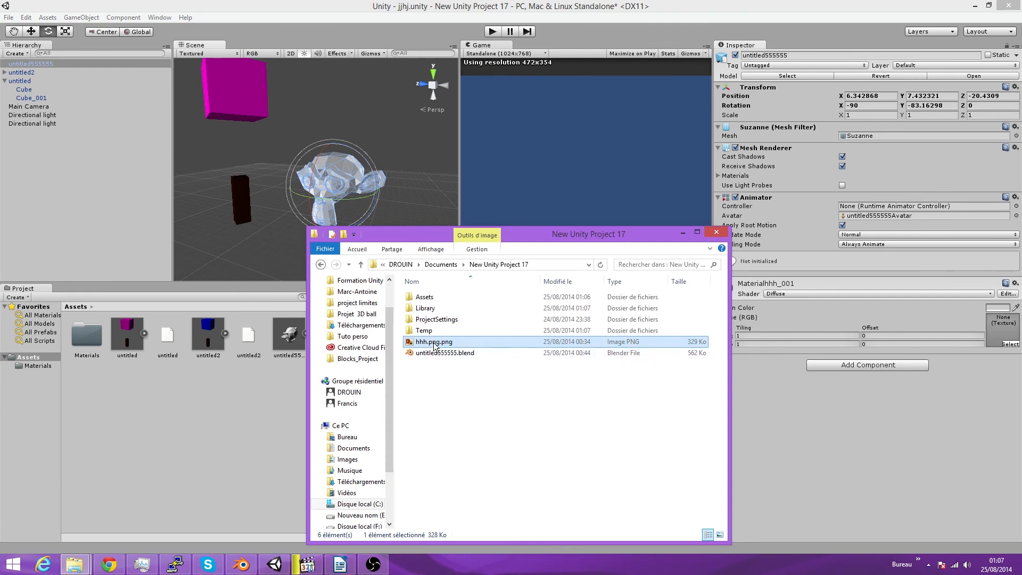
double_click(434, 343)
left_click(905, 90)
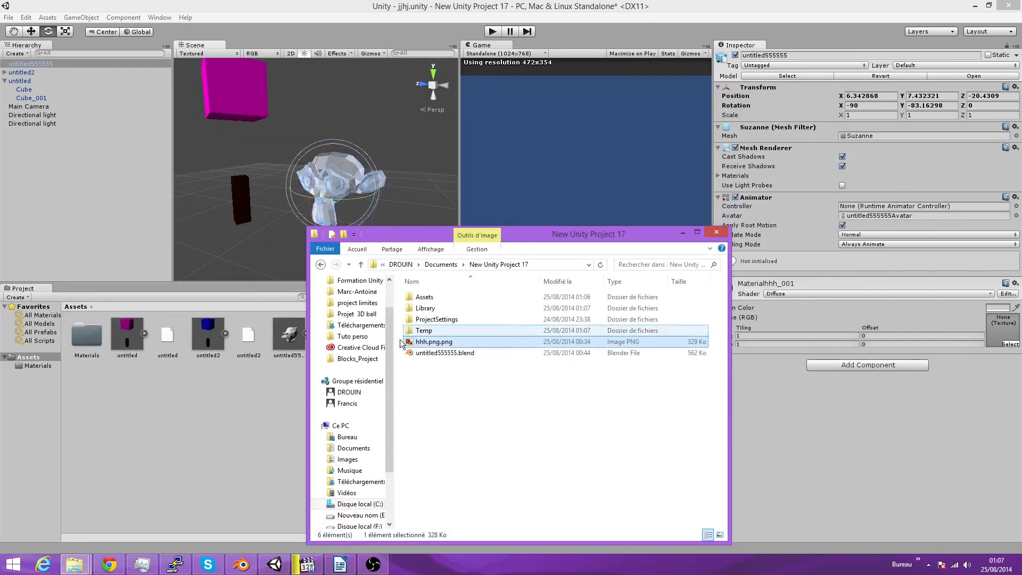
Copy hhh.png.png into the project's Assets folder and return to Unity.
right_click(416, 342)
left_click(463, 282)
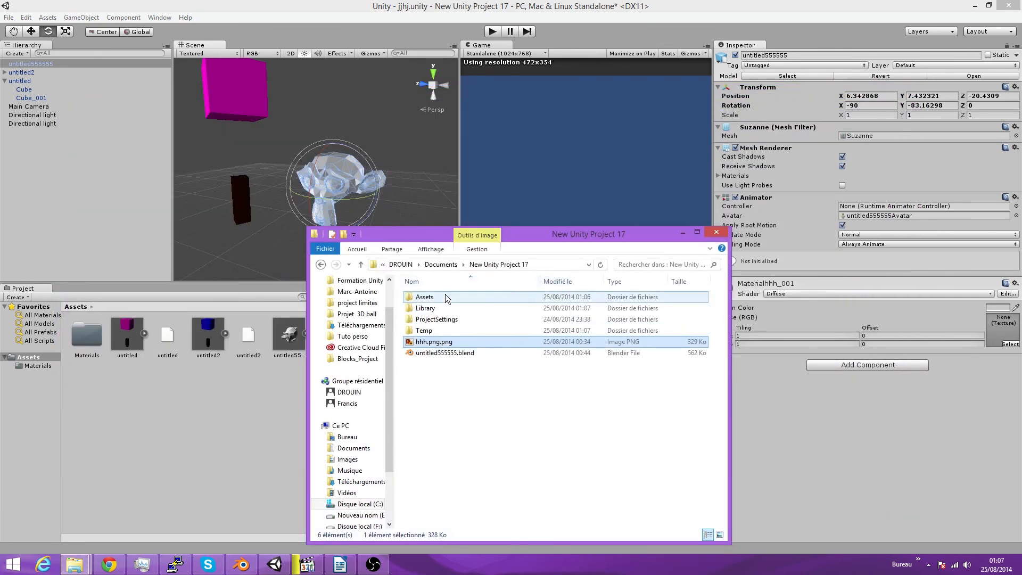
double_click(448, 296)
right_click(465, 409)
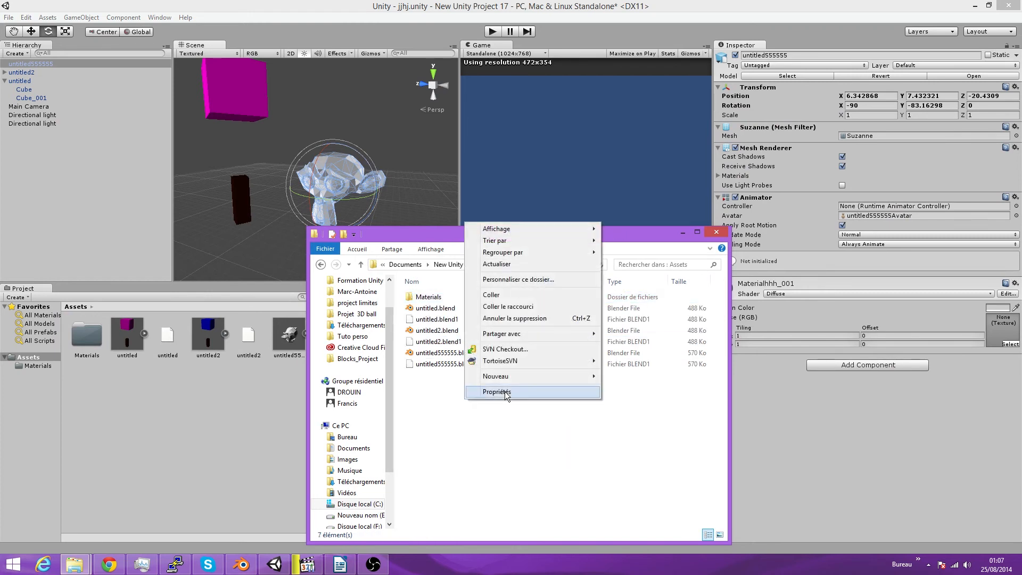
left_click(511, 294)
left_click(135, 453)
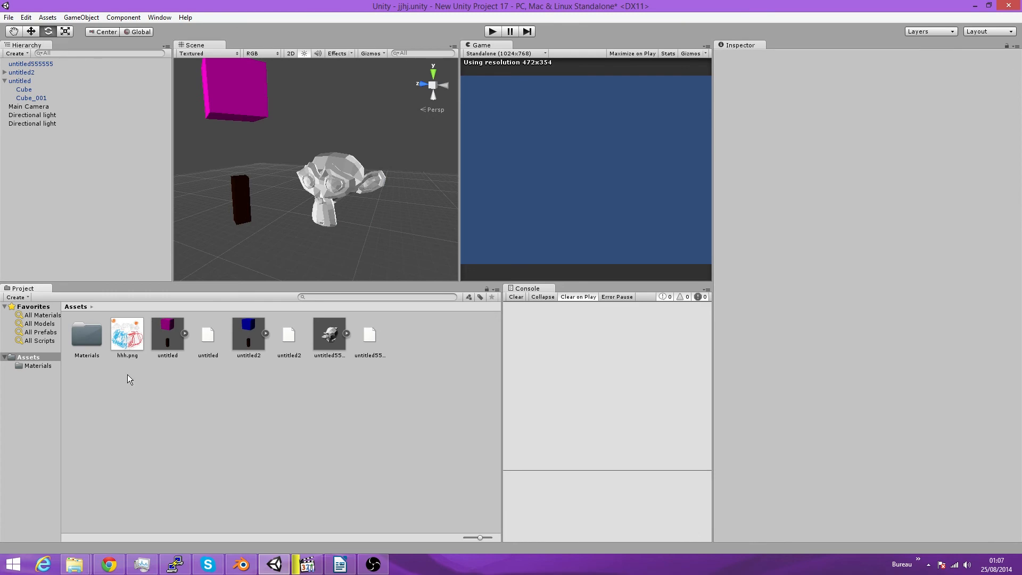
Assign the hhh.png texture to the Base (RGB) slot of the monkey head's Materialhhh_001 material.
double_click(120, 352)
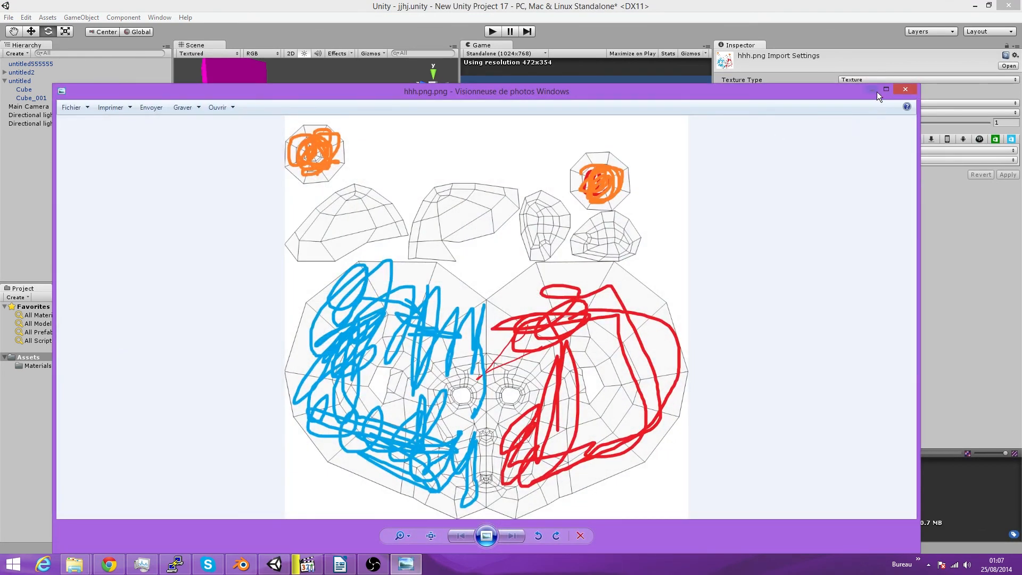
left_click(905, 89)
left_click(330, 187)
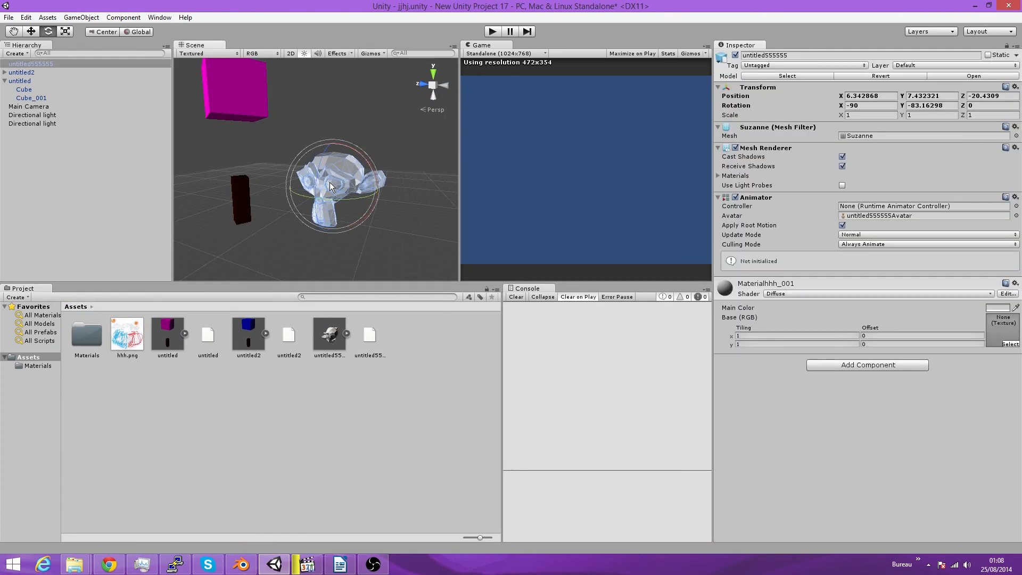
left_click_drag(140, 340, 987, 324)
left_click(364, 258)
Compare the monkey head's textured face and eyes with the hhh.png.png image placed below the scene.
scroll(316, 235, "up", 5)
middle_click_drag(319, 235, 318, 223)
right_click_drag(291, 234, 378, 254)
middle_click_drag(302, 197, 335, 219)
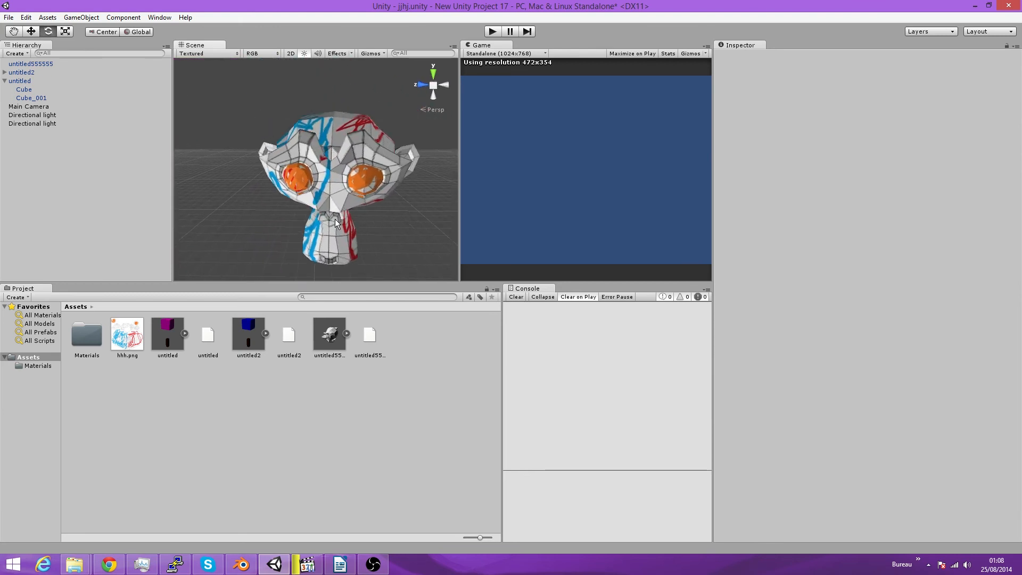
double_click(128, 334)
left_click_drag(471, 86, 475, 204)
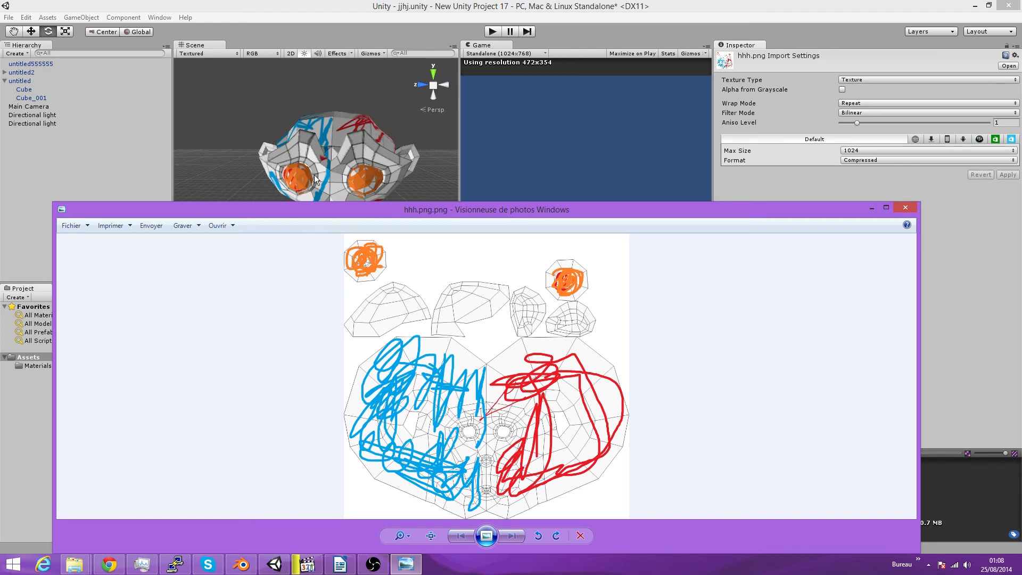
left_click_drag(506, 212, 477, 255)
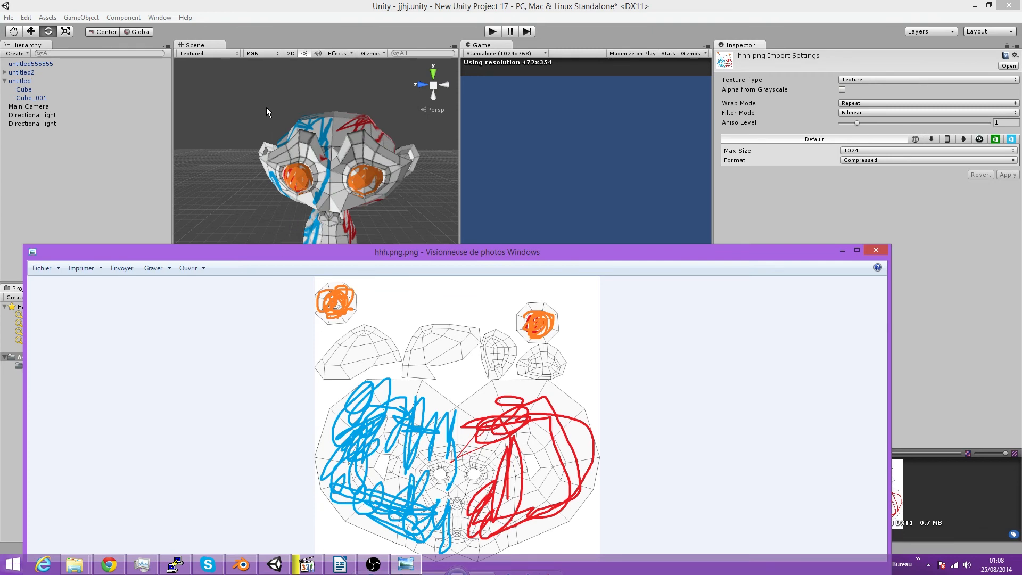
left_click(877, 250)
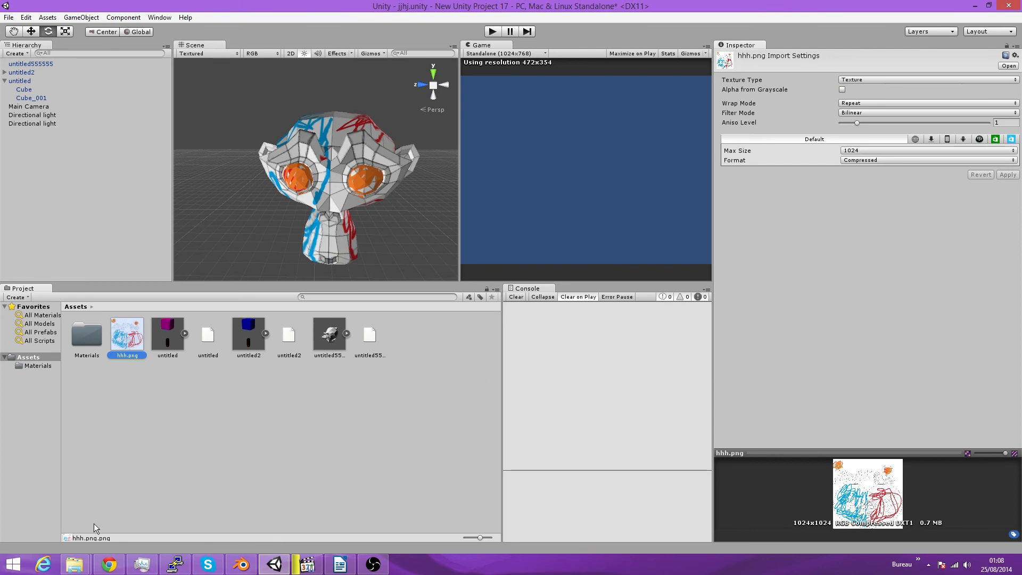
Locate hhh.png.png in the project's Assets folder in File Explorer and open it for editing in Paint.
double_click(114, 347)
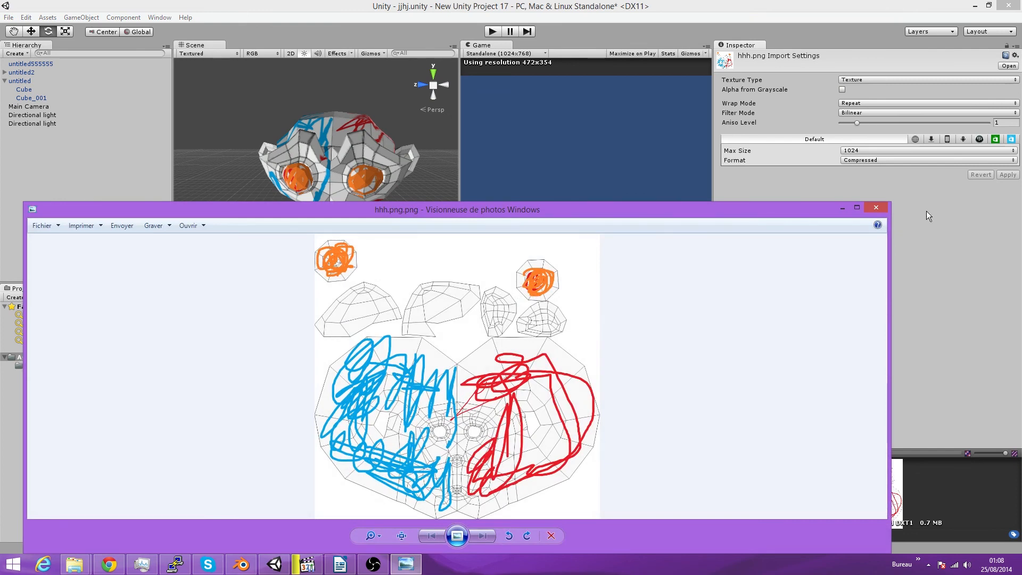
left_click(876, 207)
right_click(127, 341)
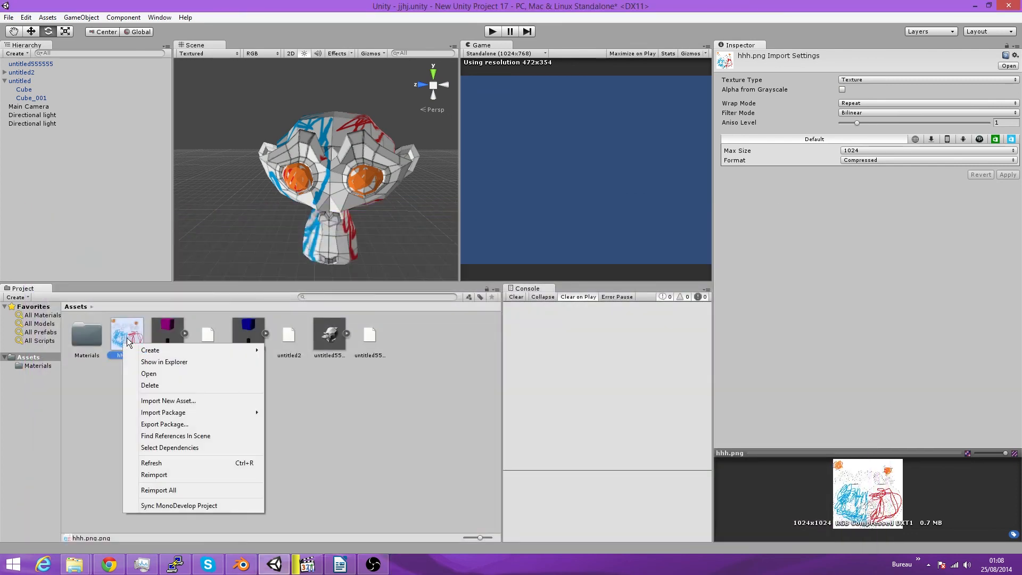
left_click(165, 362)
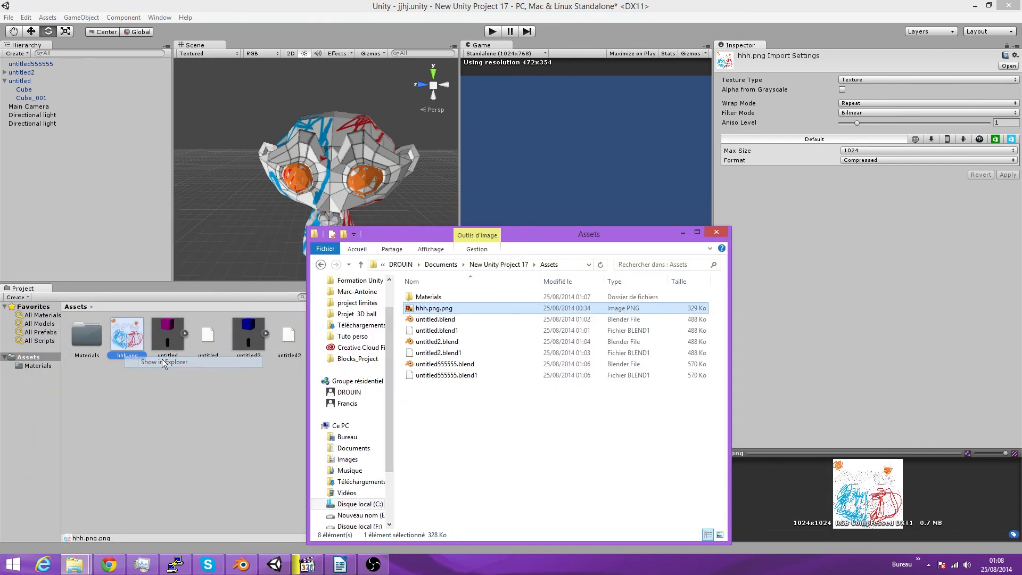
right_click(436, 311)
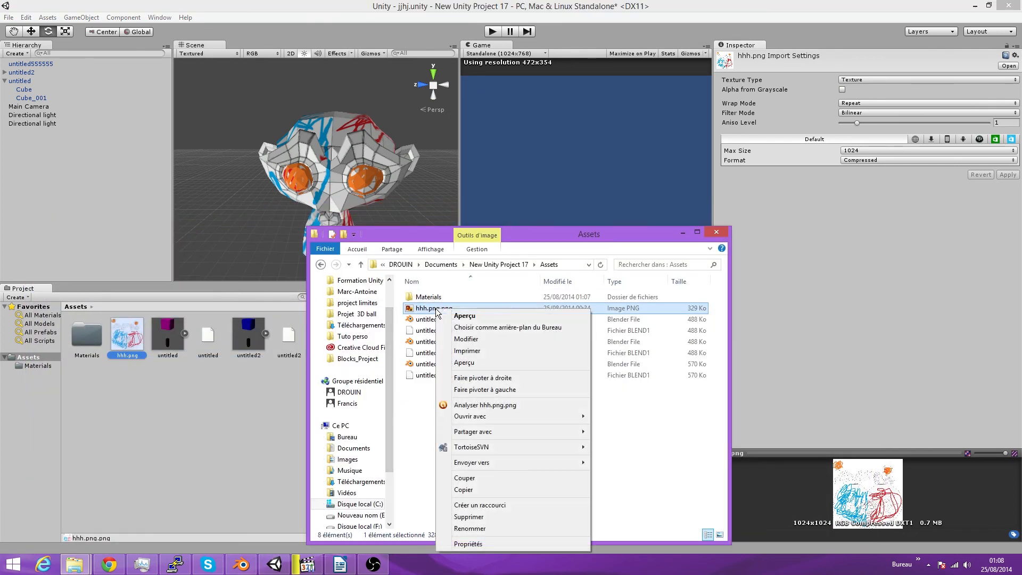
left_click(479, 341)
Scribble in black over the second large ear shape of the UV layout, save hhh.png.png, and return to Unity.
mouse_move(325, 277)
left_mouse_down()
mouse_move(352, 263)
mouse_move(320, 279)
mouse_move(354, 274)
mouse_move(322, 276)
mouse_move(330, 292)
mouse_move(367, 256)
mouse_move(392, 259)
mouse_move(372, 275)
left_mouse_up()
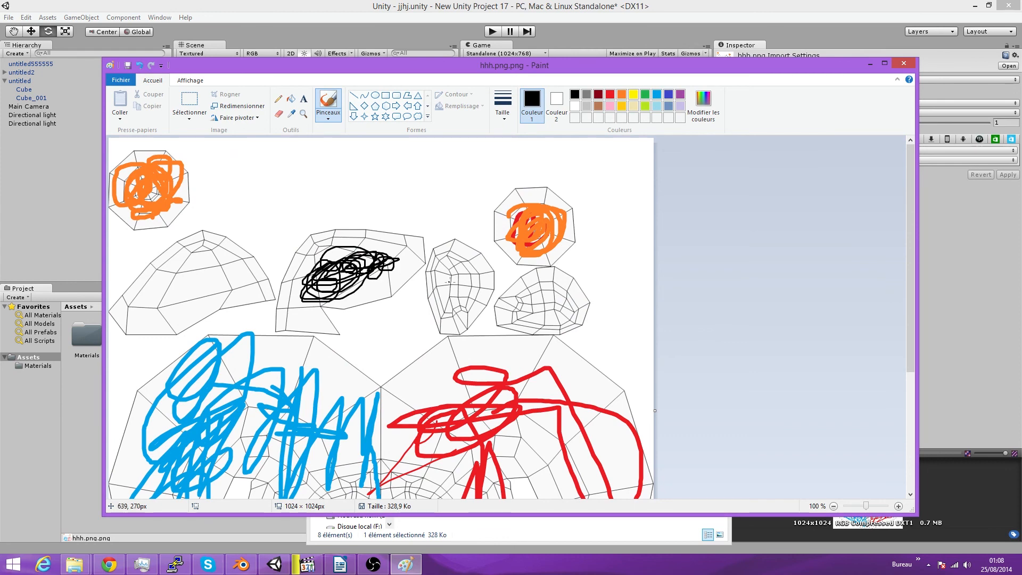
left_click(909, 63)
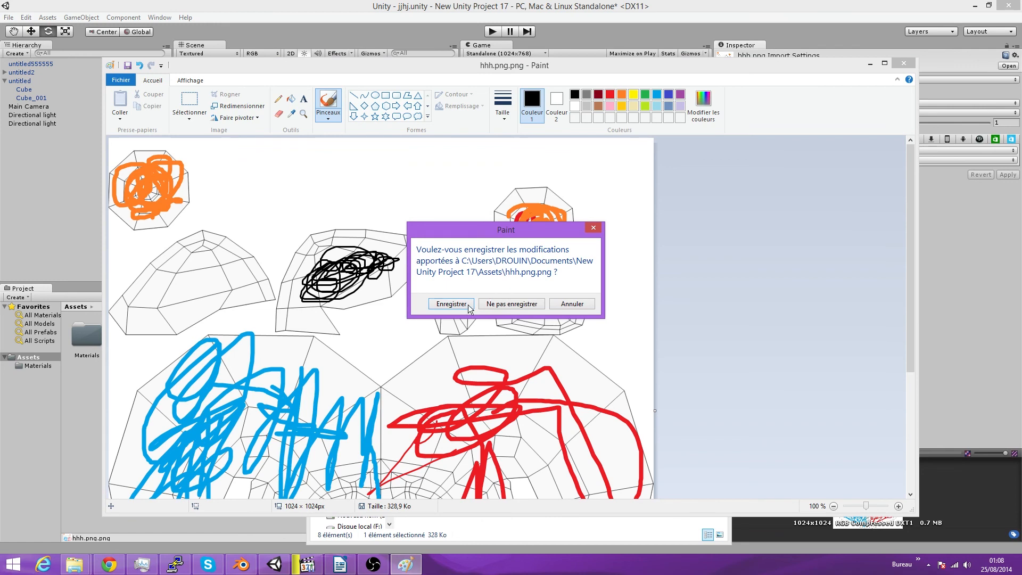
left_click(452, 304)
left_click(231, 197)
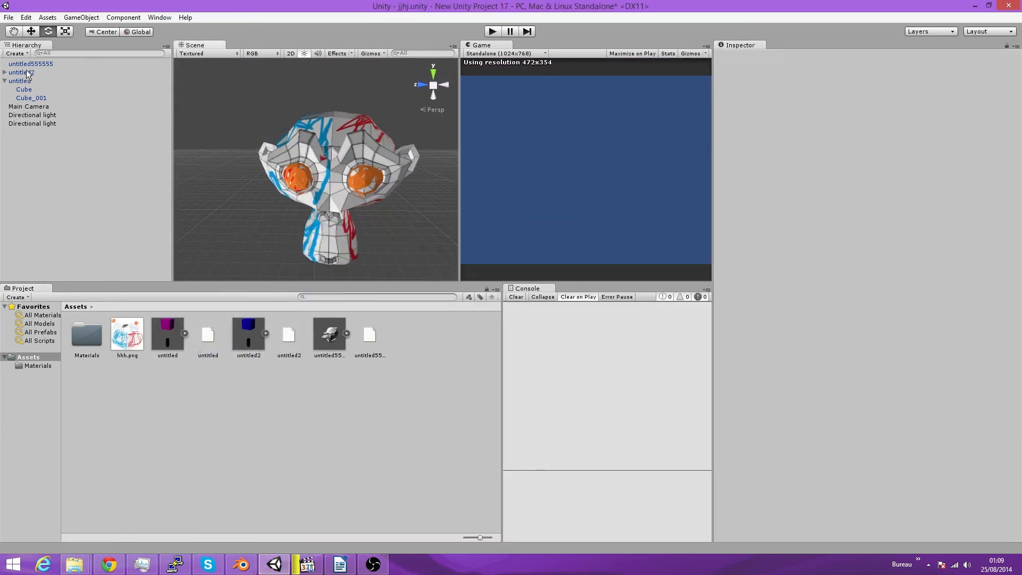
Rotate the untitled555555 monkey head around its vertical axis to inspect the ears and back, ending at a Y rotation of about 294.
left_click(30, 64)
left_click_drag(361, 198, 128, 228)
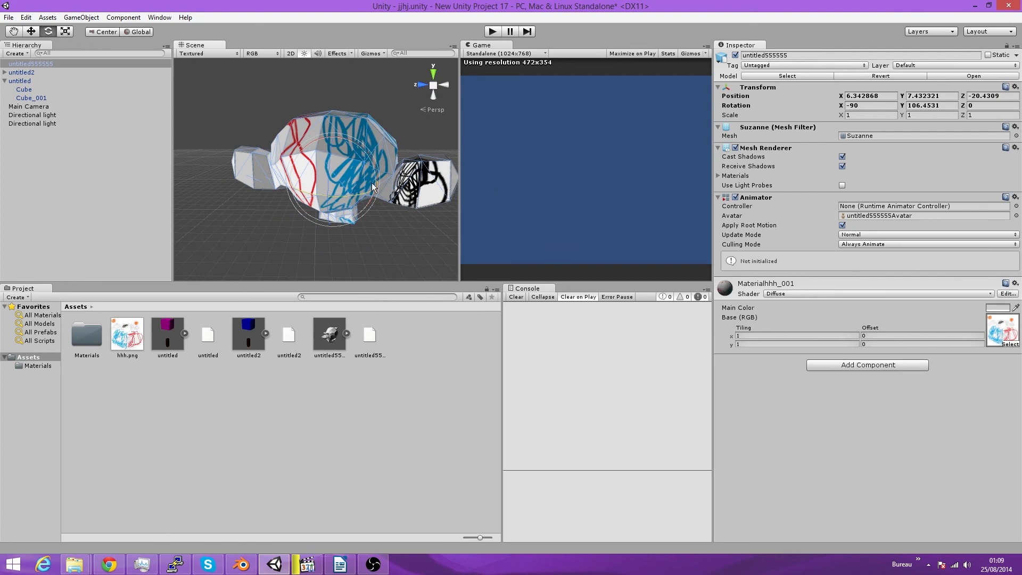
left_click_drag(365, 198, 143, 218)
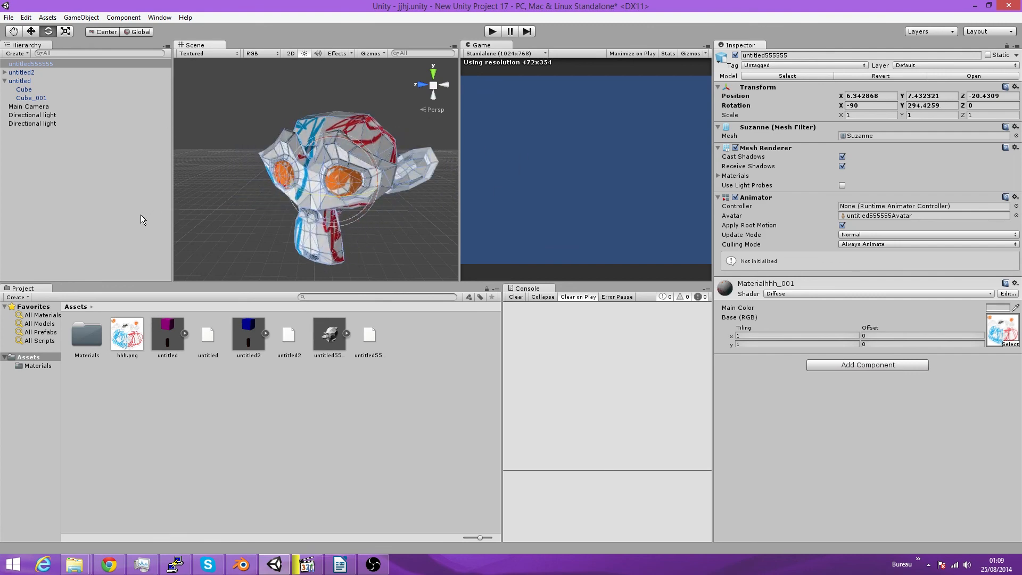